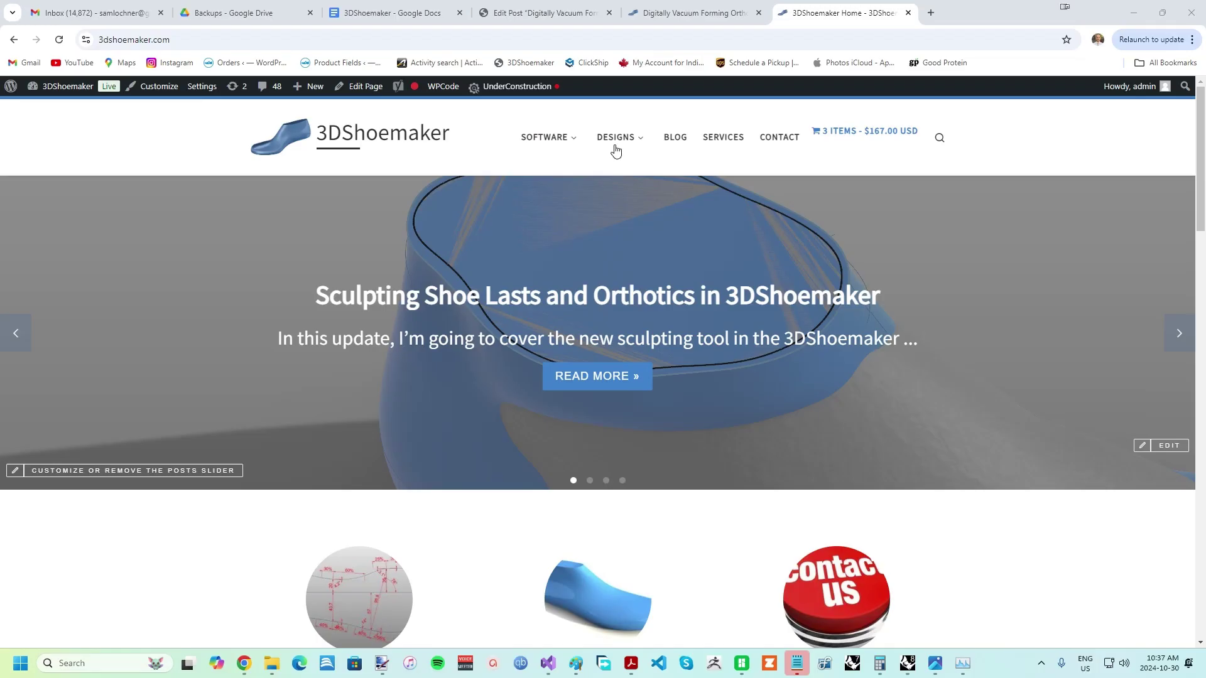
Browse to the Full Length Orthotic/Insole product page, keeping Digital 3D Model as order type.
mouse_move(613, 143)
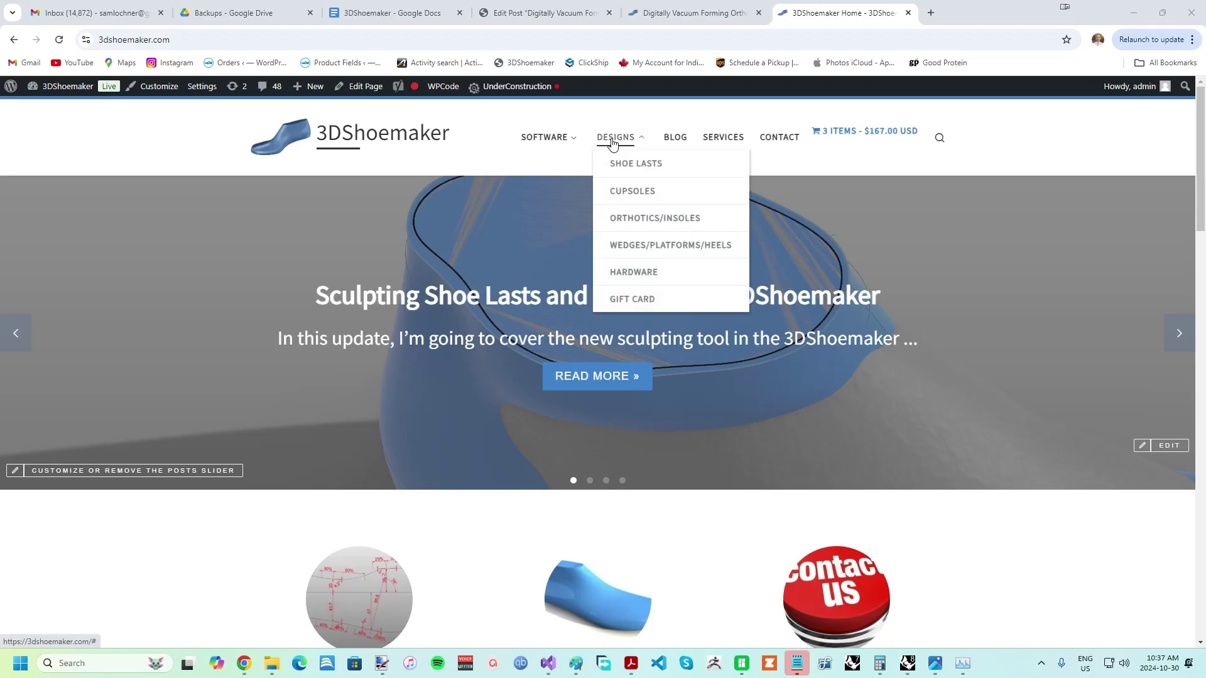
click(647, 221)
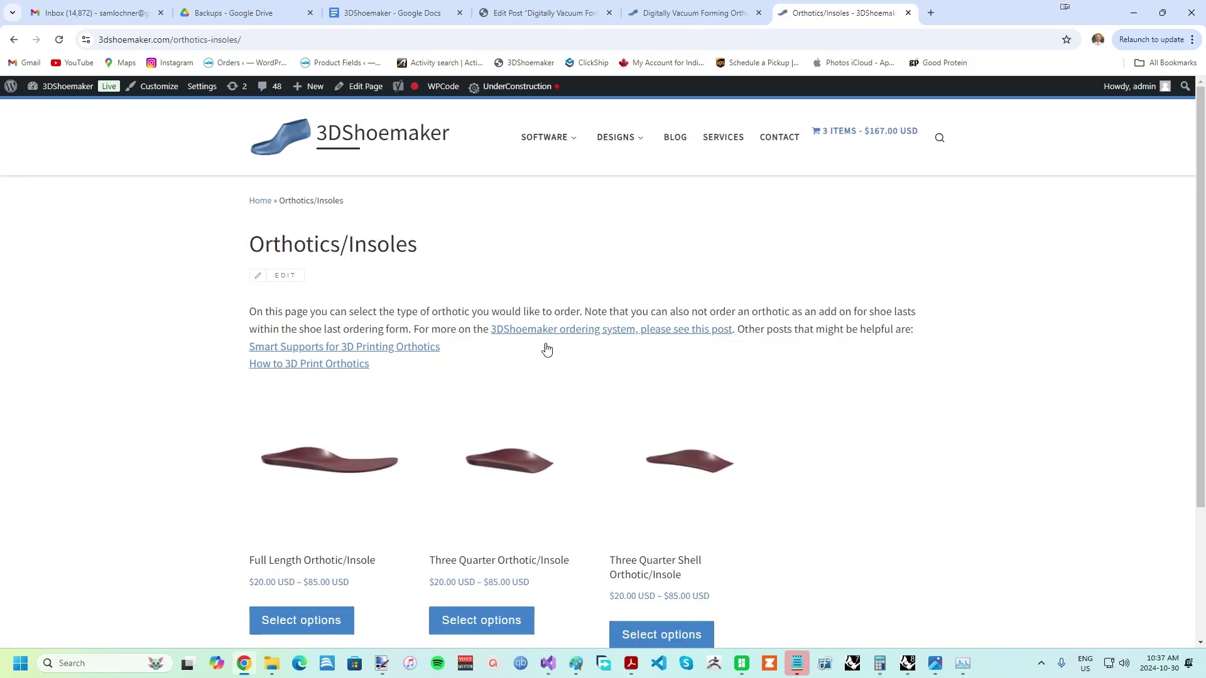
click(287, 476)
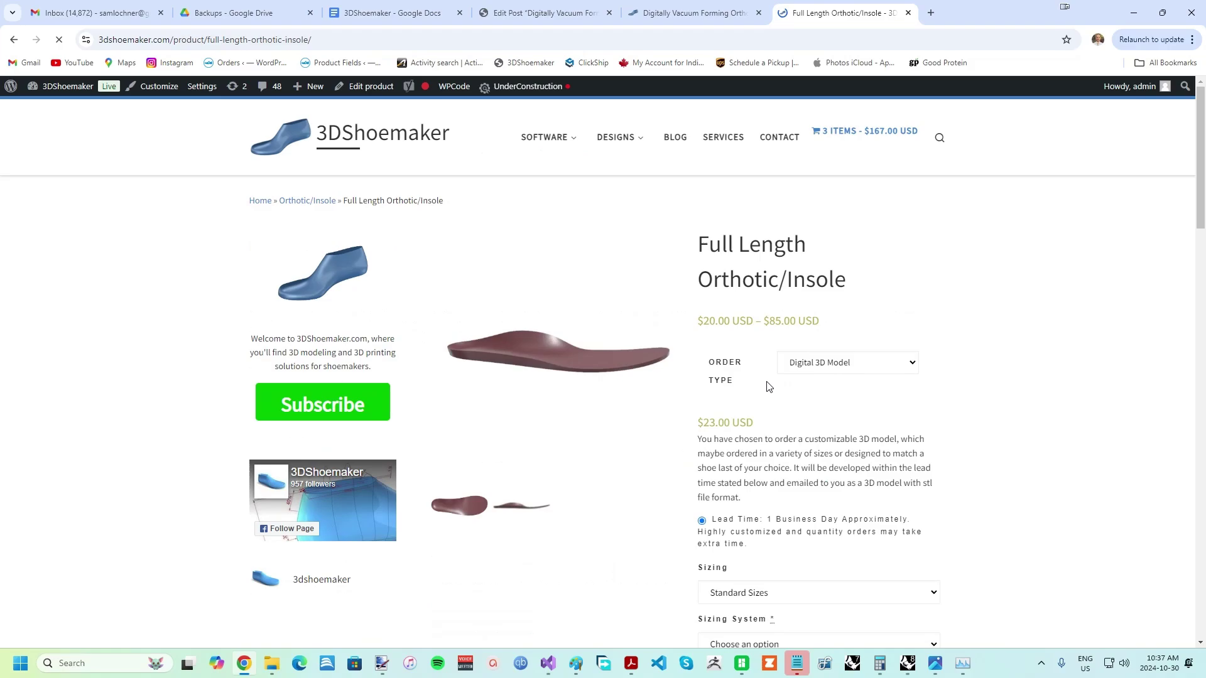
scroll(972, 306, down, 4)
scroll(975, 310, up, 3)
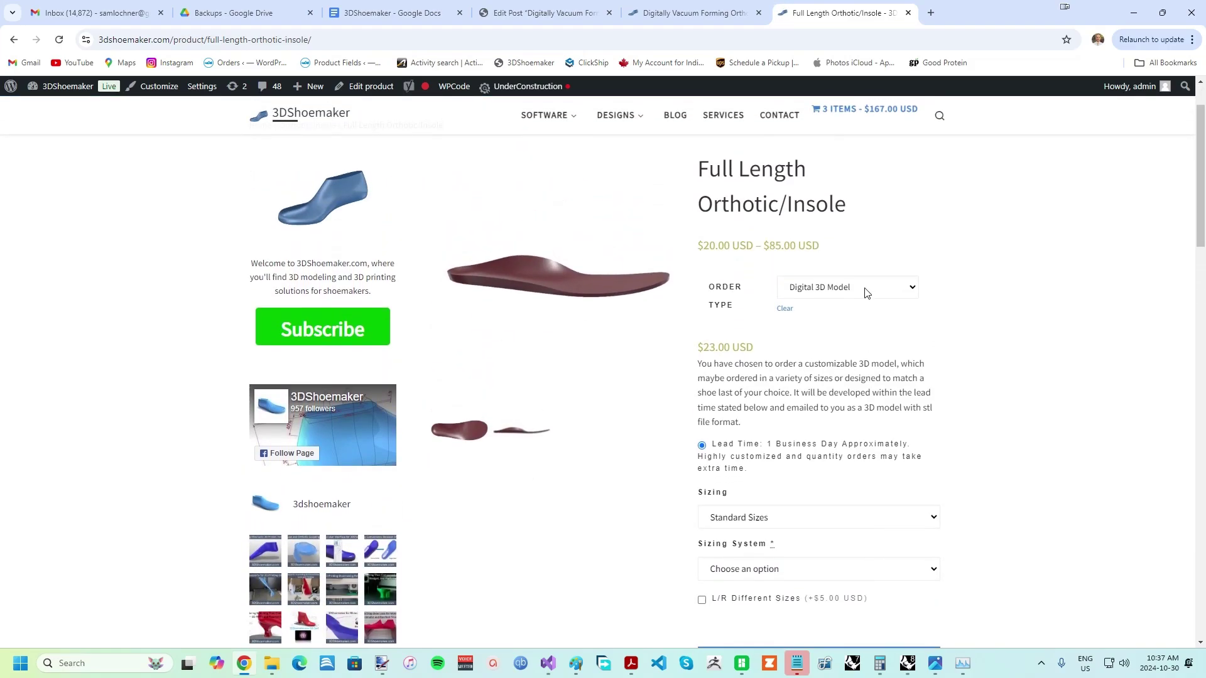
click(865, 291)
click(865, 292)
scroll(984, 341, down, 7)
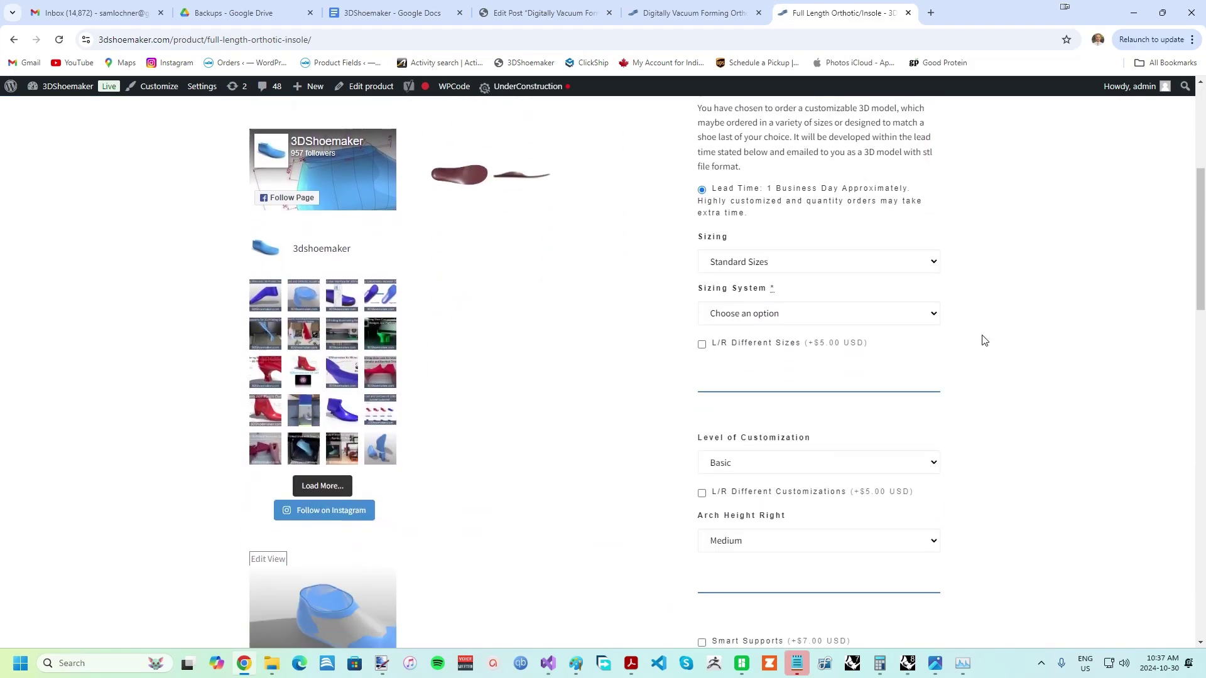
scroll(984, 340, up, 6)
scroll(984, 340, up, 3)
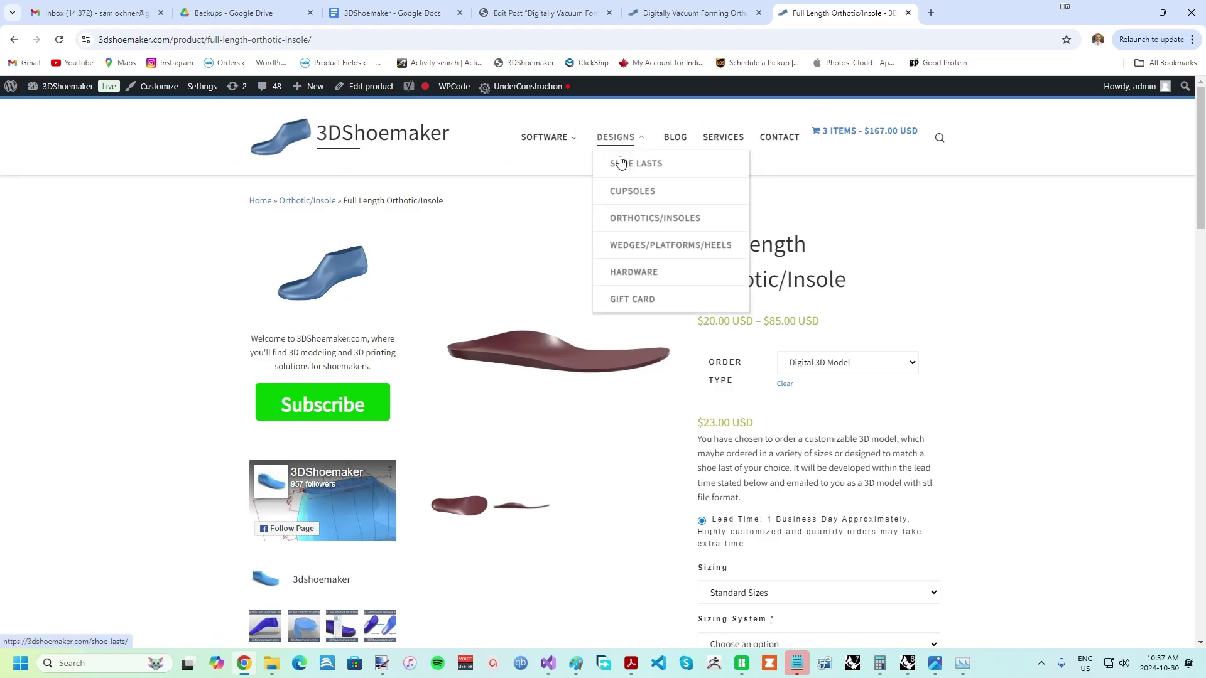
Go to Shoe Lasts and tick the Orthotic/Insole add-on on the hiking boot last.
click(621, 162)
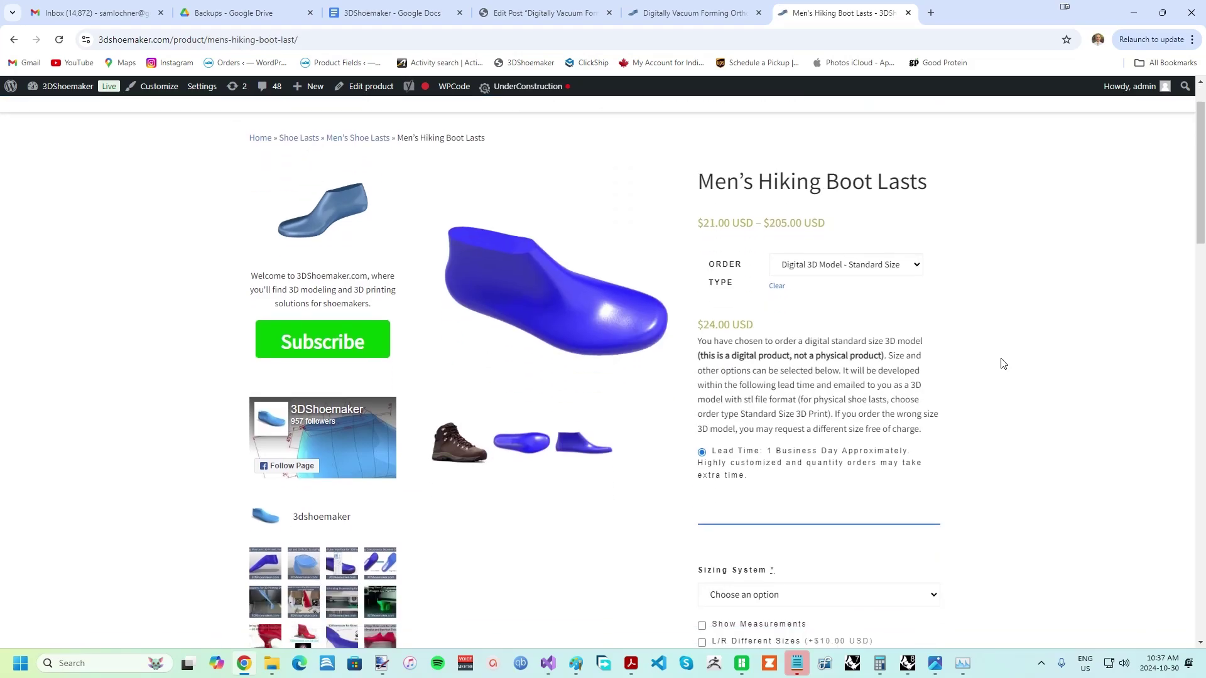
scroll(1001, 358, down, 4)
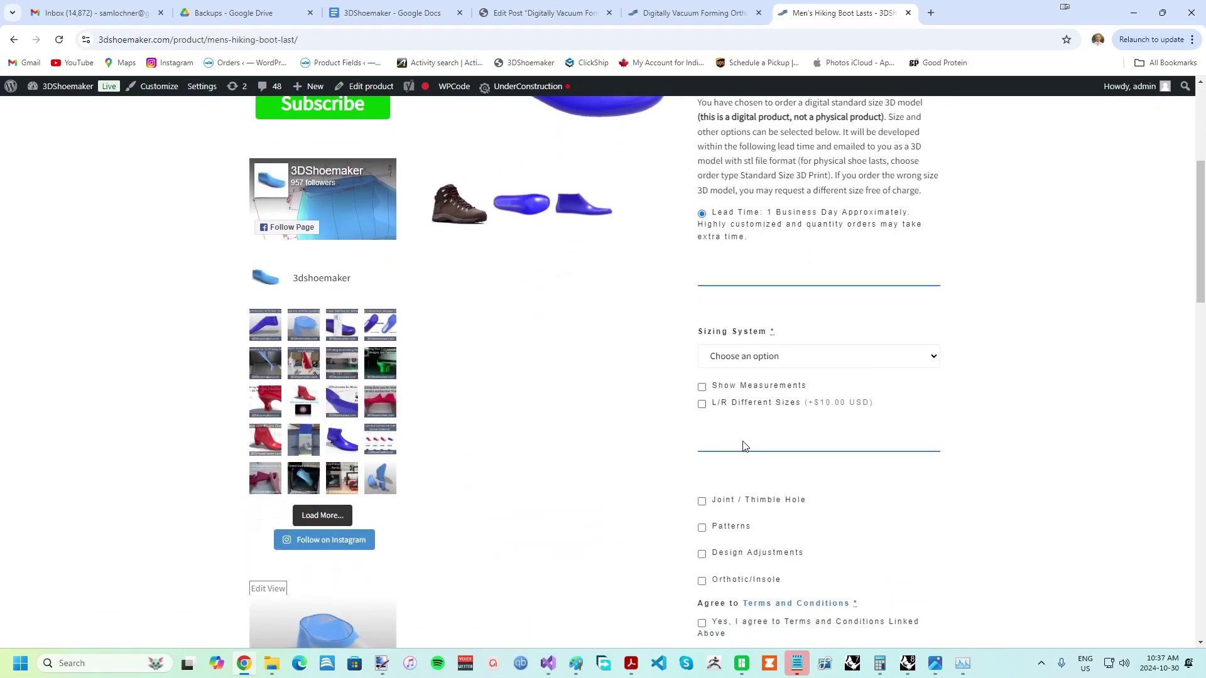
click(702, 581)
scroll(703, 559, down, 2)
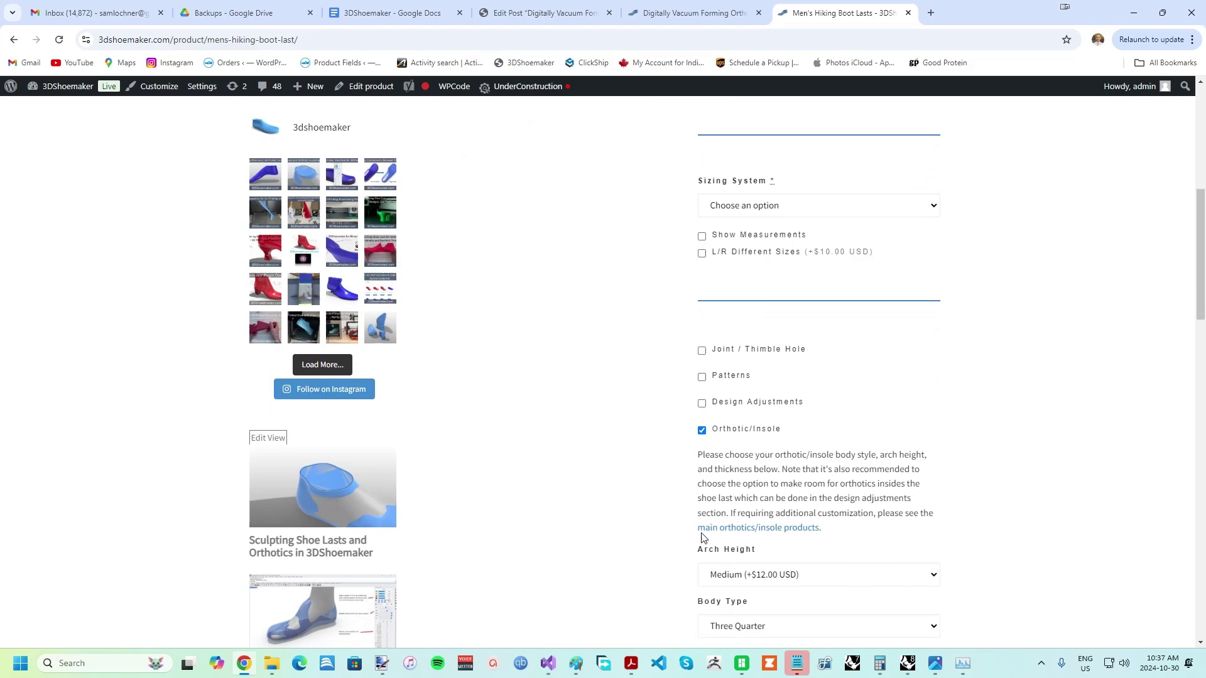
scroll(707, 591, down, 5)
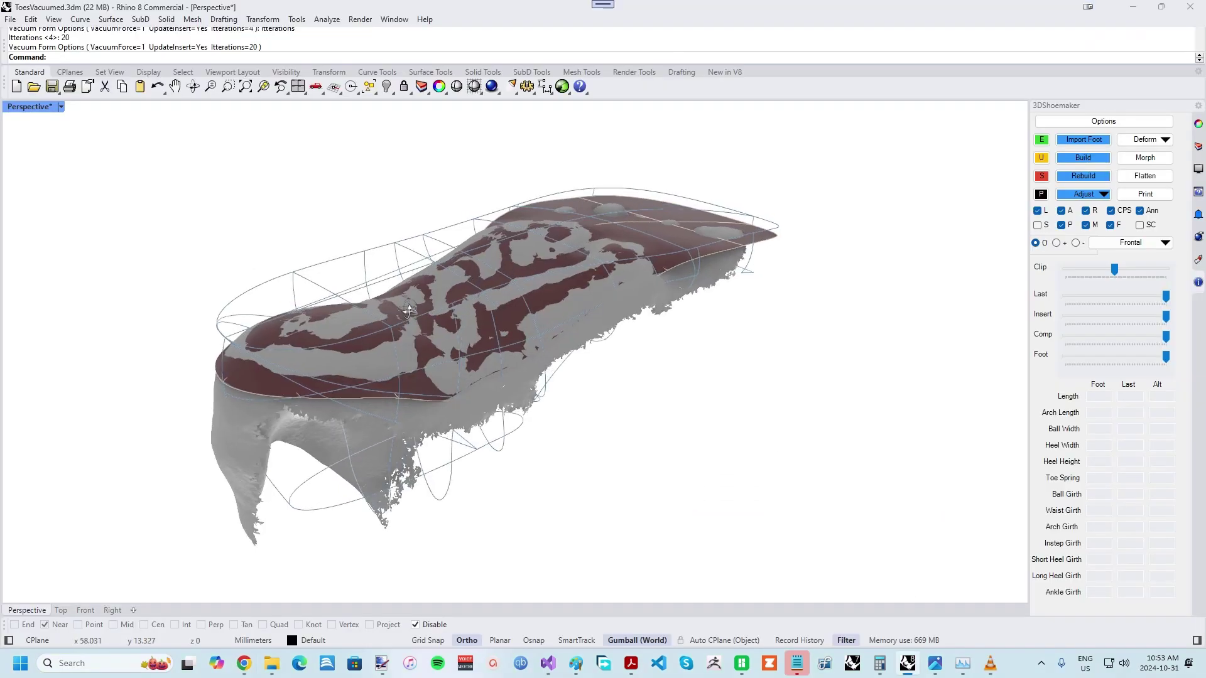
right_drag(578, 305, 137, 315)
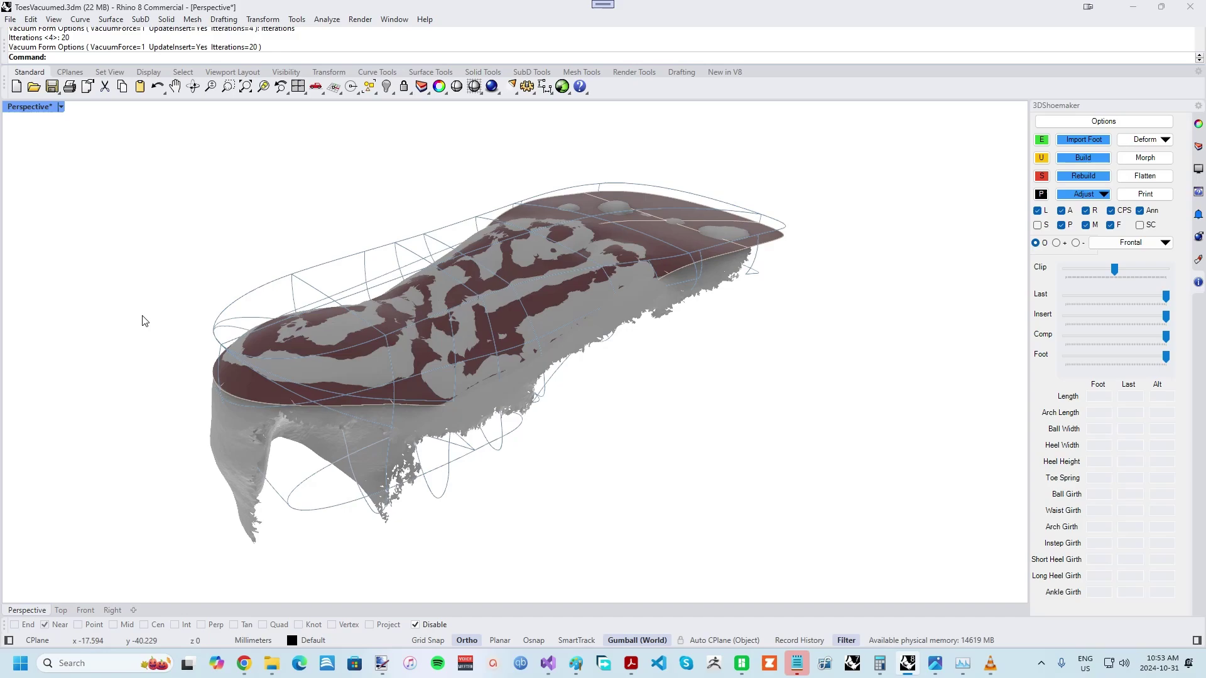
Sculpt the Insert toward the foot at two spots with OffsetForPullingToFoot 0.1.
click(1145, 140)
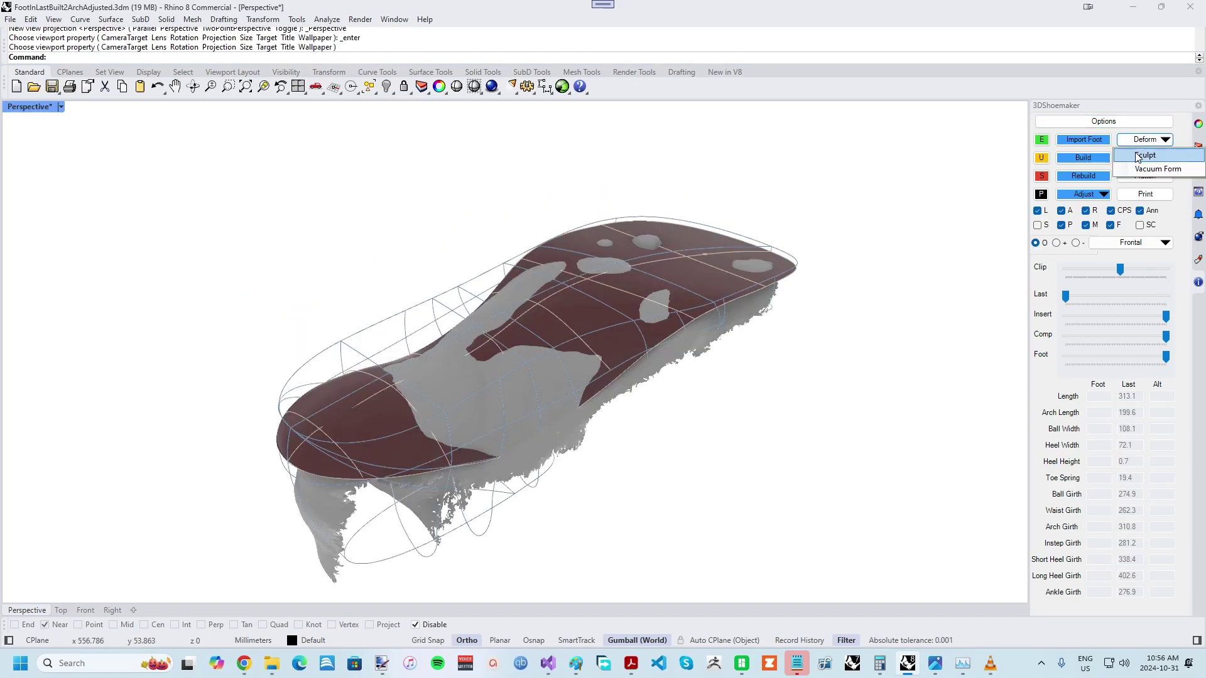
click(1125, 153)
click(206, 57)
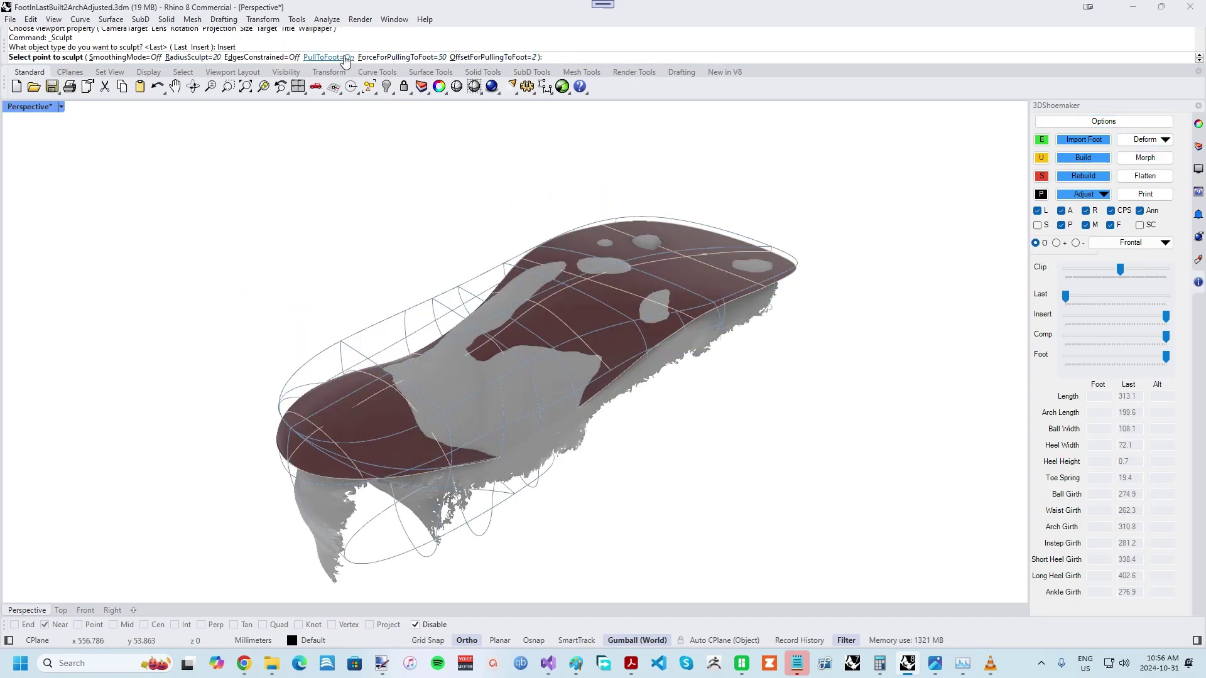
click(455, 59)
text(0.1)
key(Return)
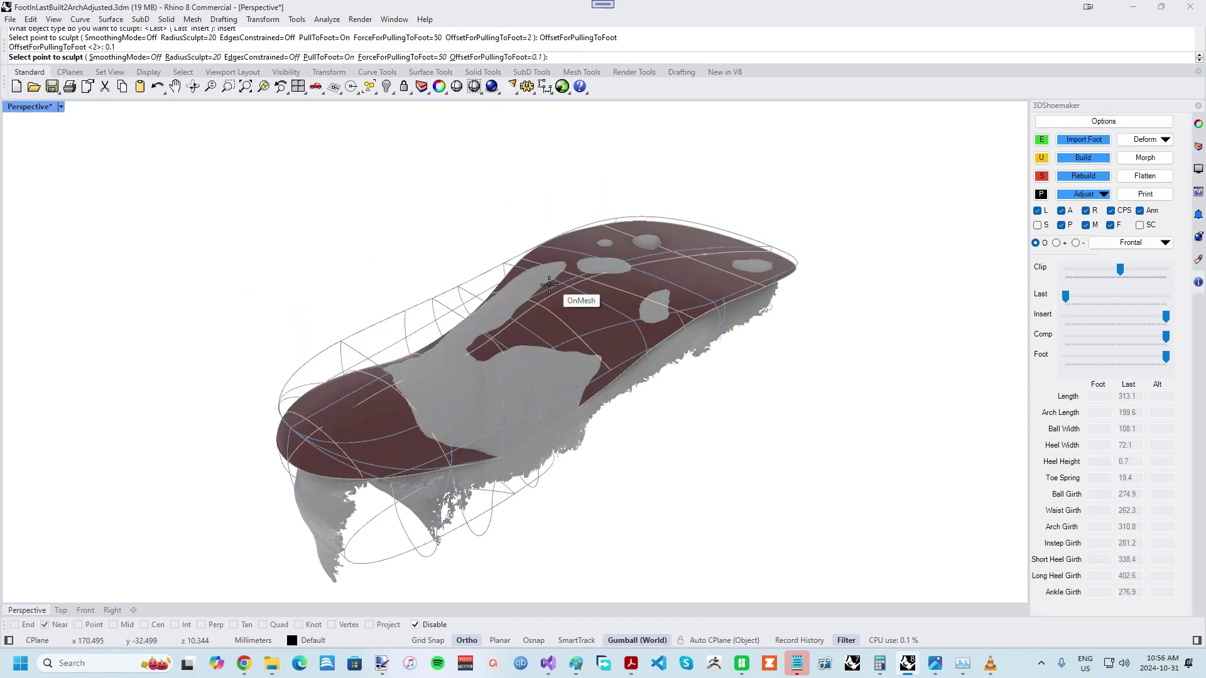
click(495, 362)
click(459, 382)
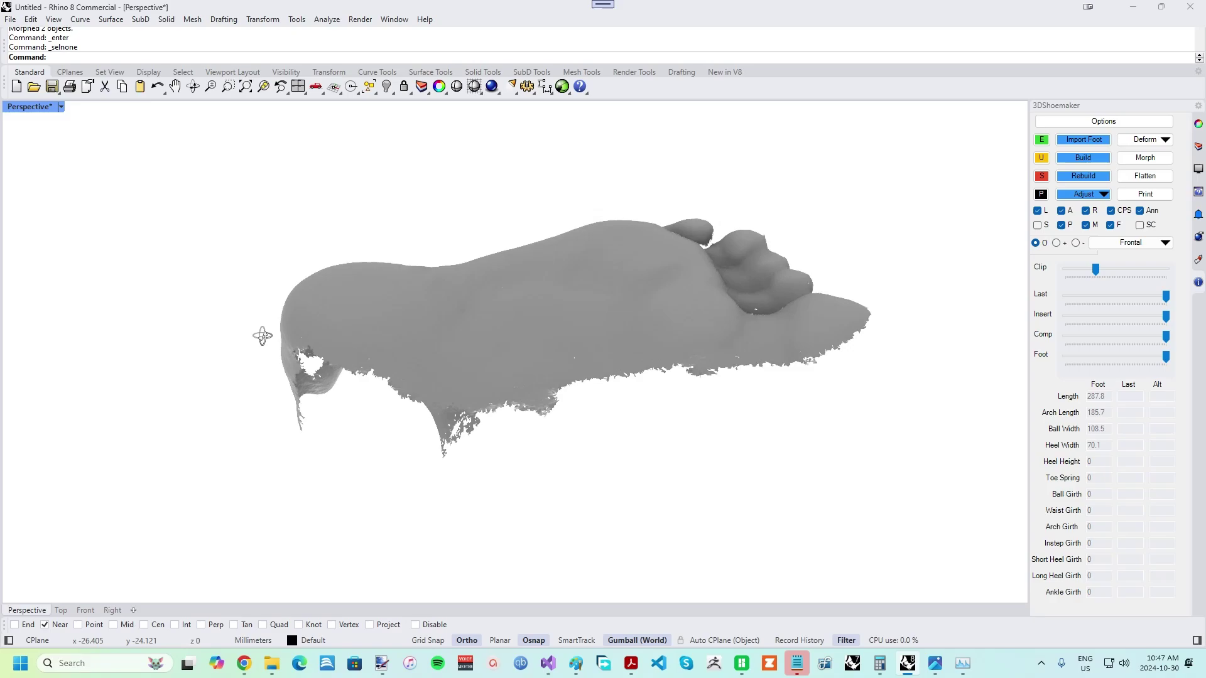
right_drag(262, 336, 238, 137)
right_drag(613, 284, 308, 362)
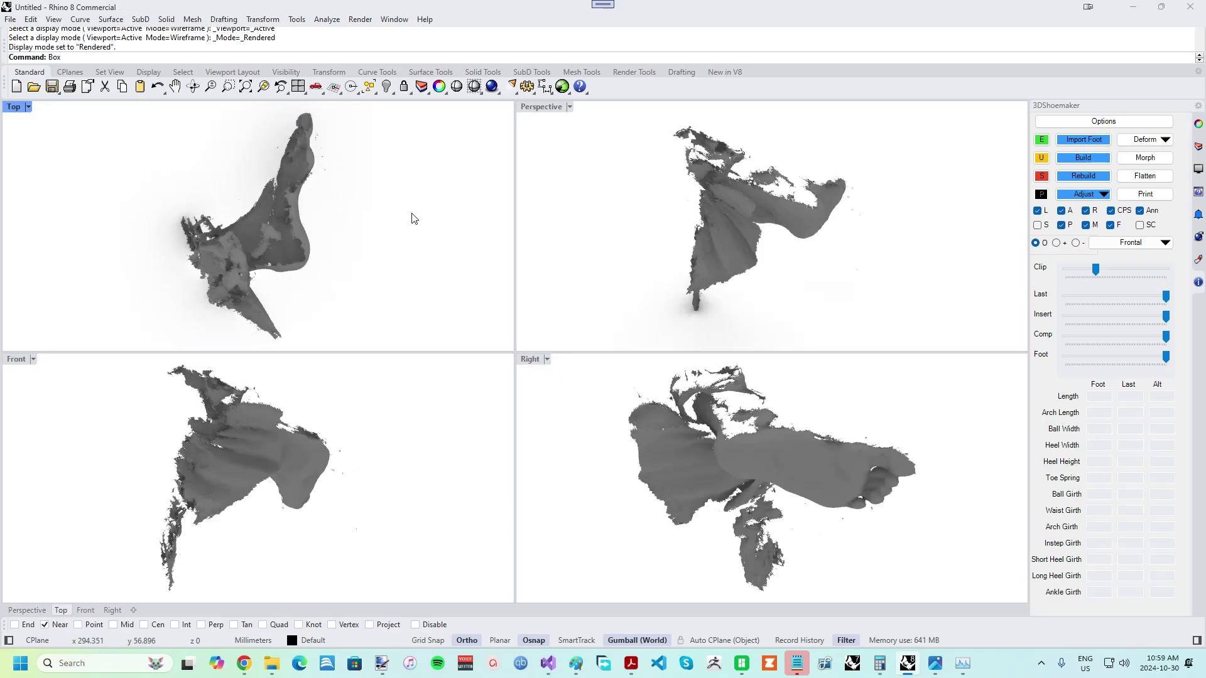
Trim the foot scan with a cutting box and delete its disconnected fragments via SplitDisjointMesh.
click(172, 304)
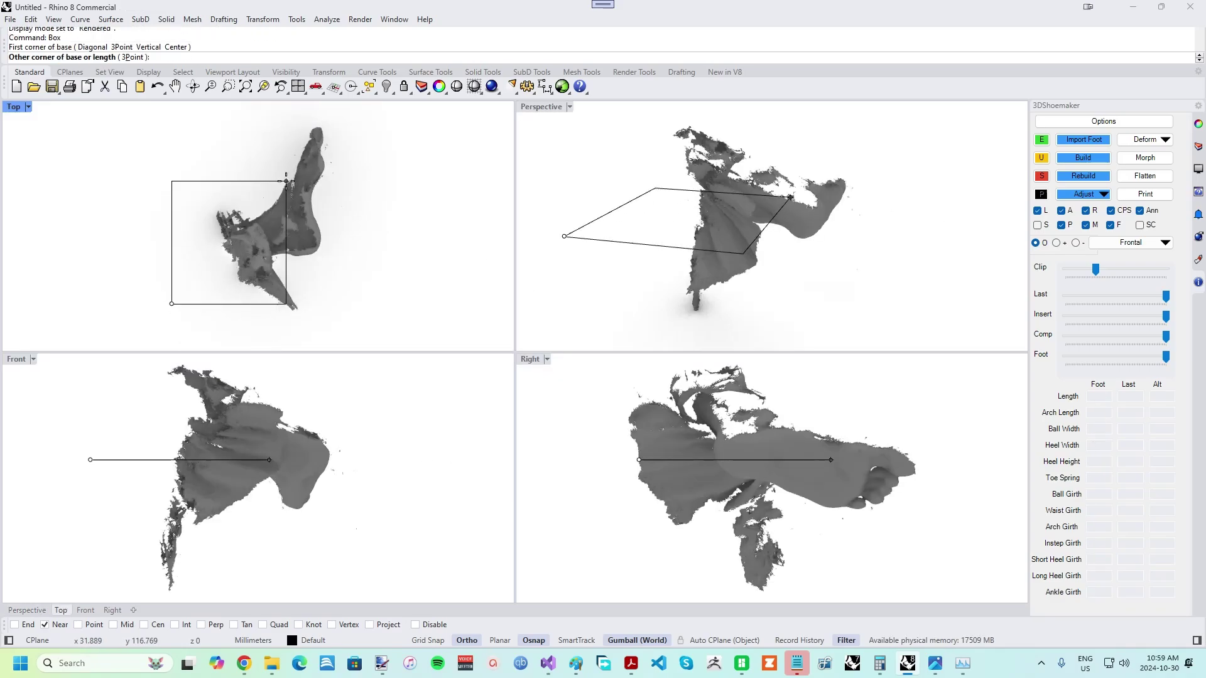
click(279, 171)
click(234, 389)
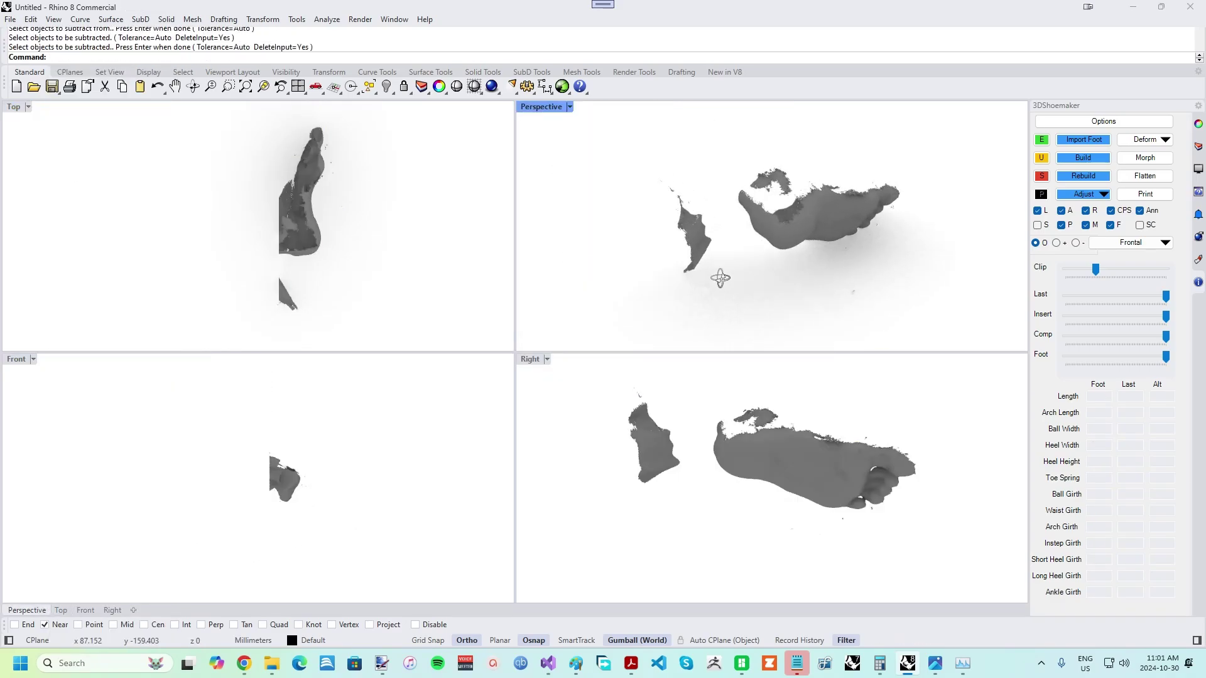
click(765, 275)
scroll(765, 274, down, 2)
text(SplitDis)
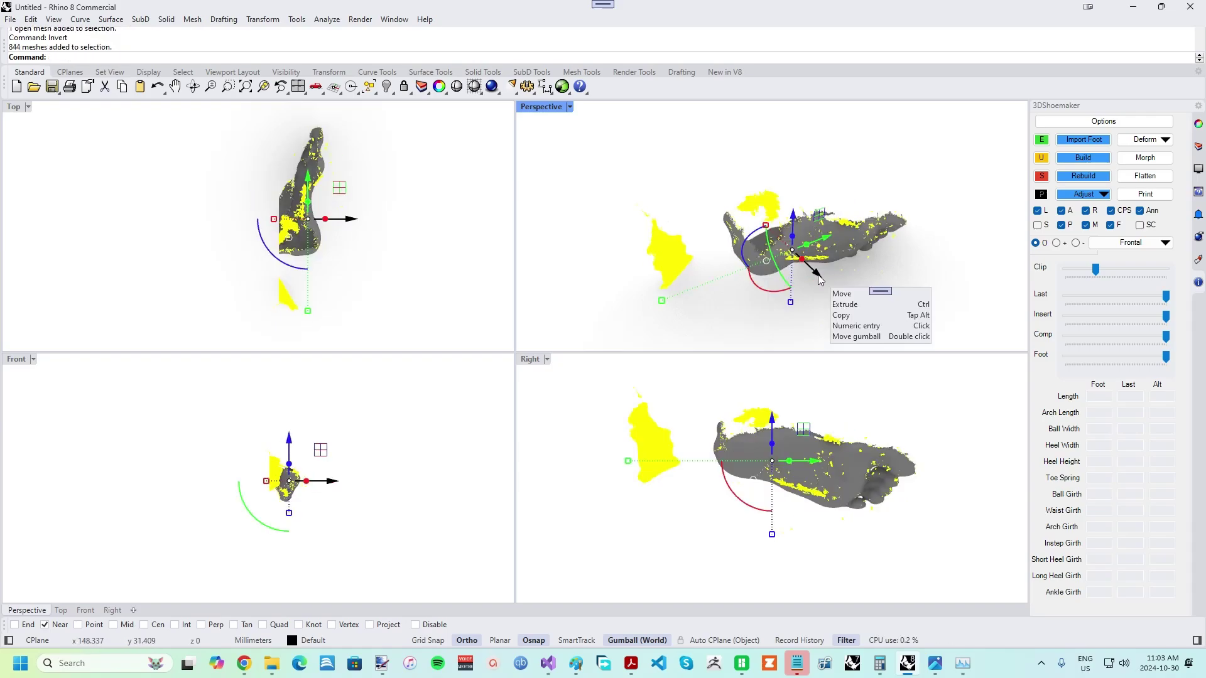
key(Delete)
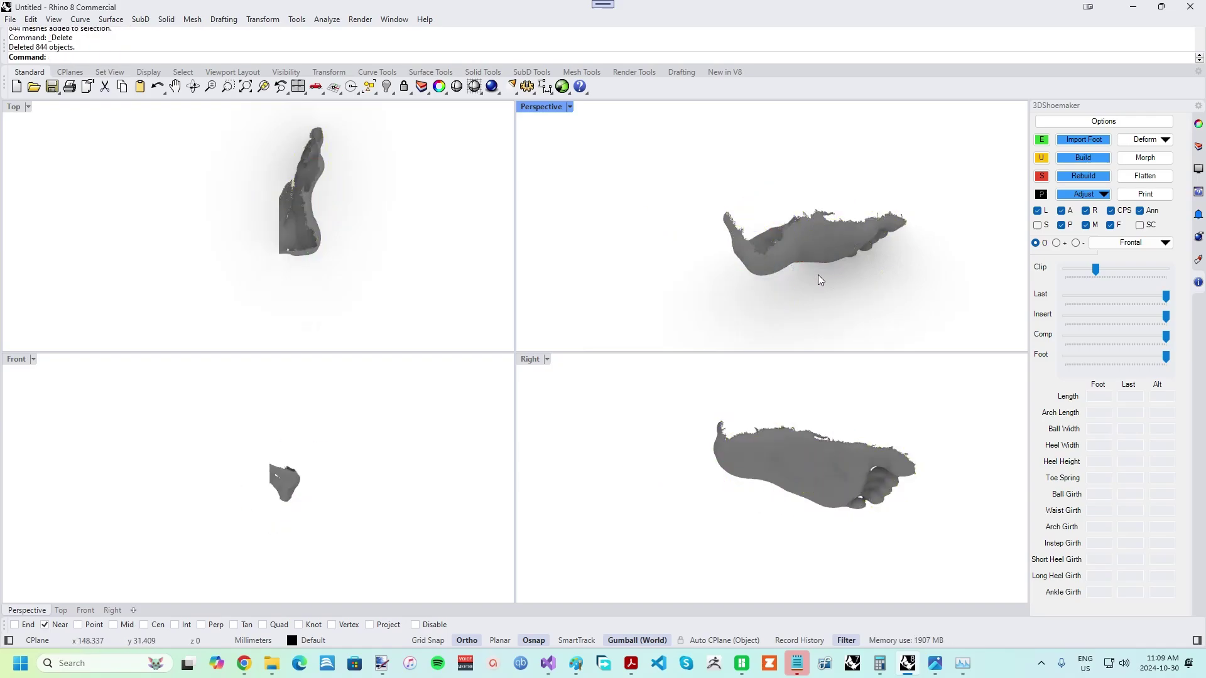
Reduce the foot mesh's polygon count with ReduceMesh.
right_drag(818, 281, 785, 277)
click(786, 251)
text(ReduceMesh)
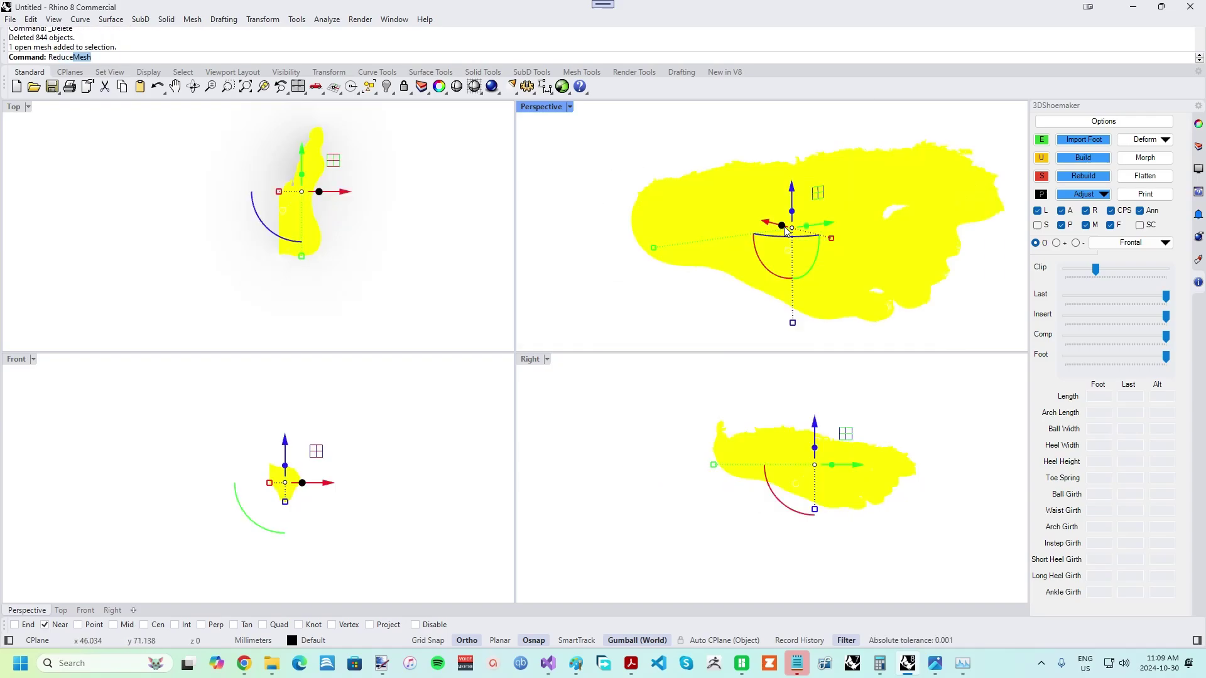
key(Return)
key(Return)
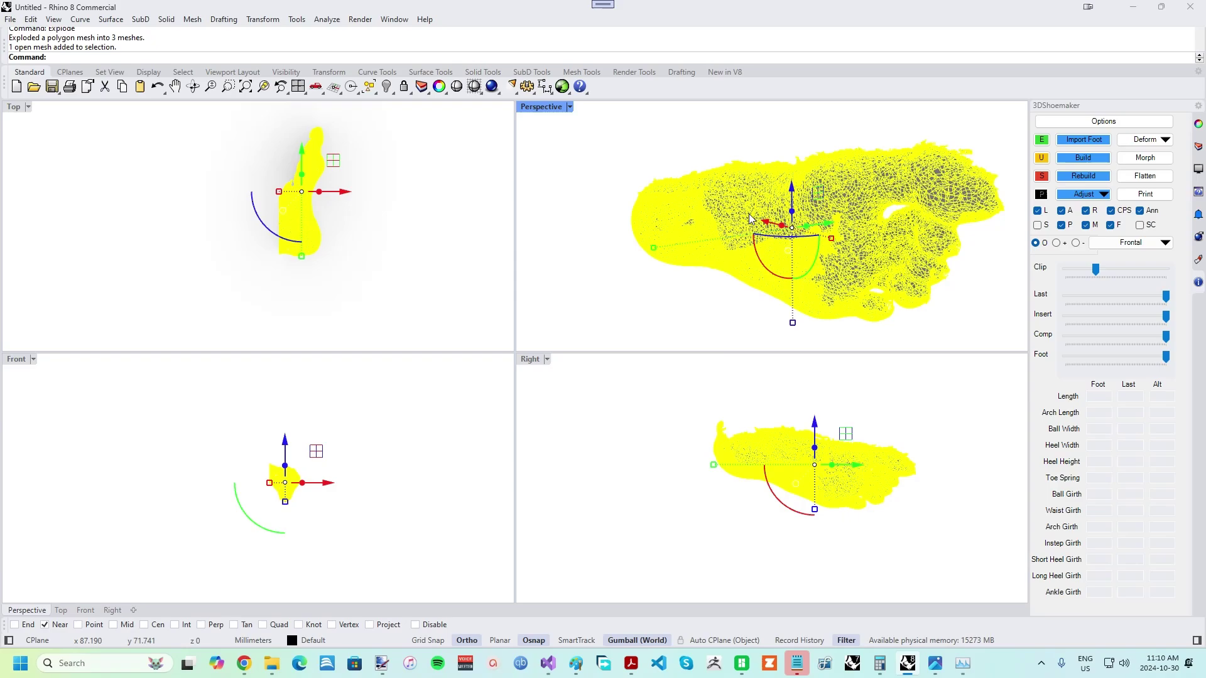
key(Delete)
Save the remaining foot mesh as STL, clearing the existing file name.
key(ctrl+m)
key(ctrl+i)
key(ctrl+shift+s)
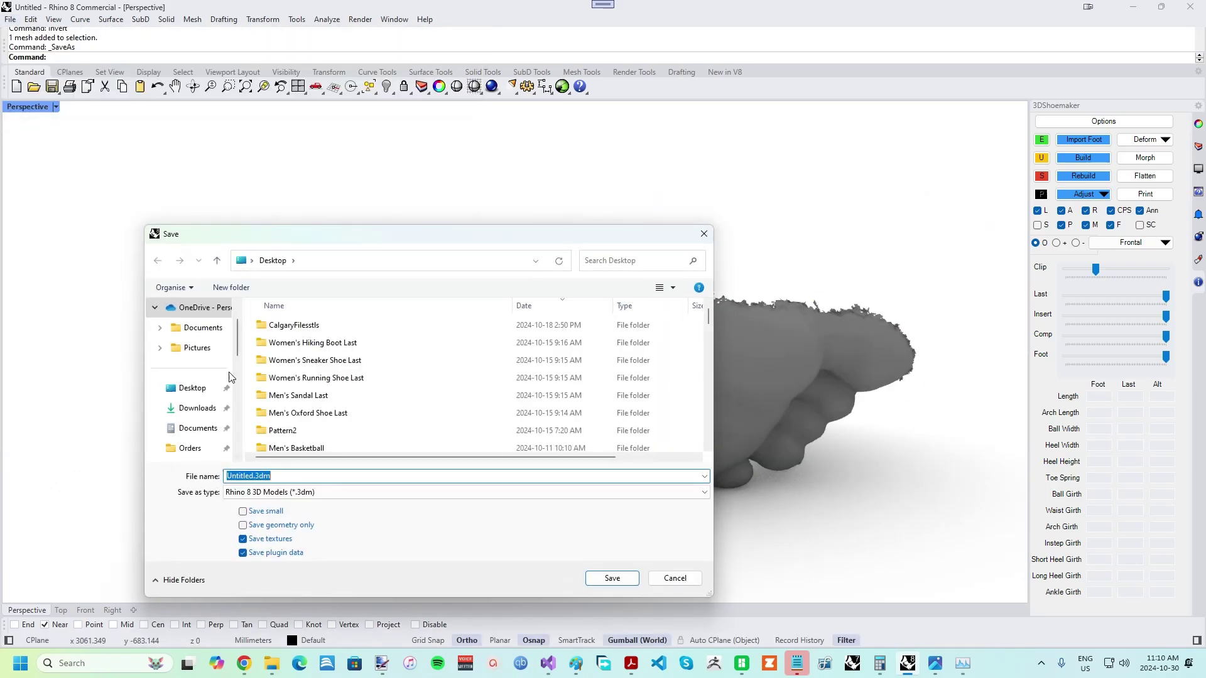
click(274, 495)
click(274, 404)
triple_click(274, 478)
key(BackSpace)
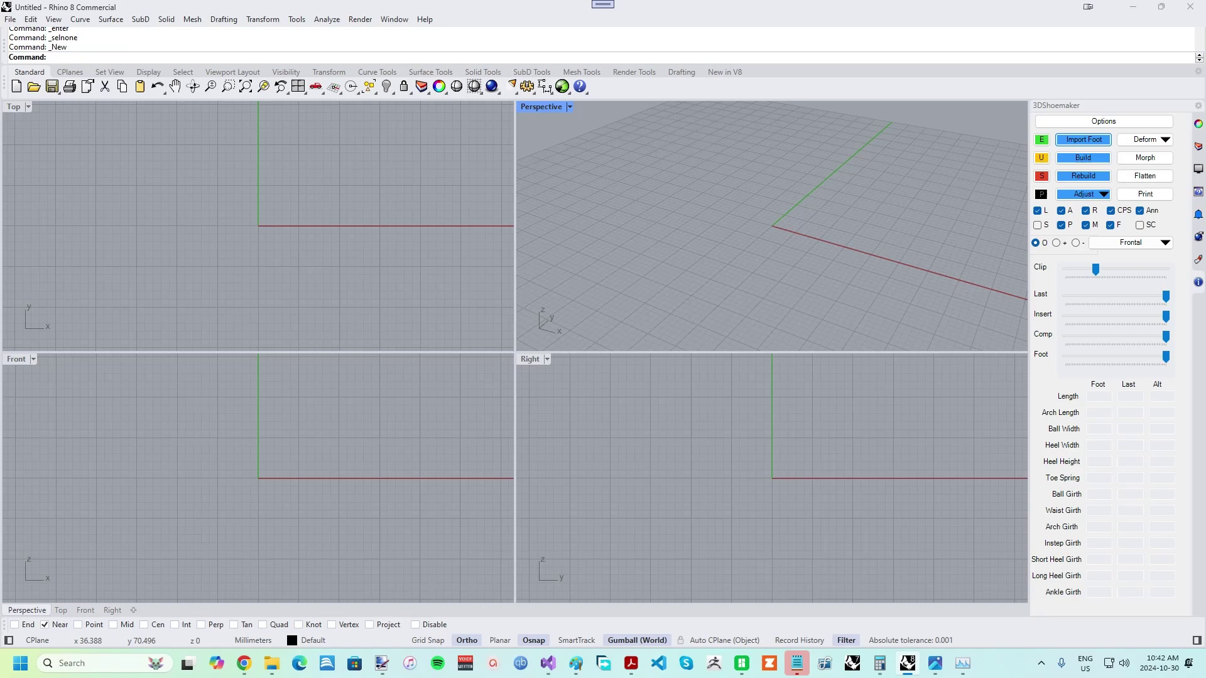
Import MyPlantarScan.stl, declining mesh reduction and marking the posture as not adjusted.
click(1084, 139)
double_click(311, 361)
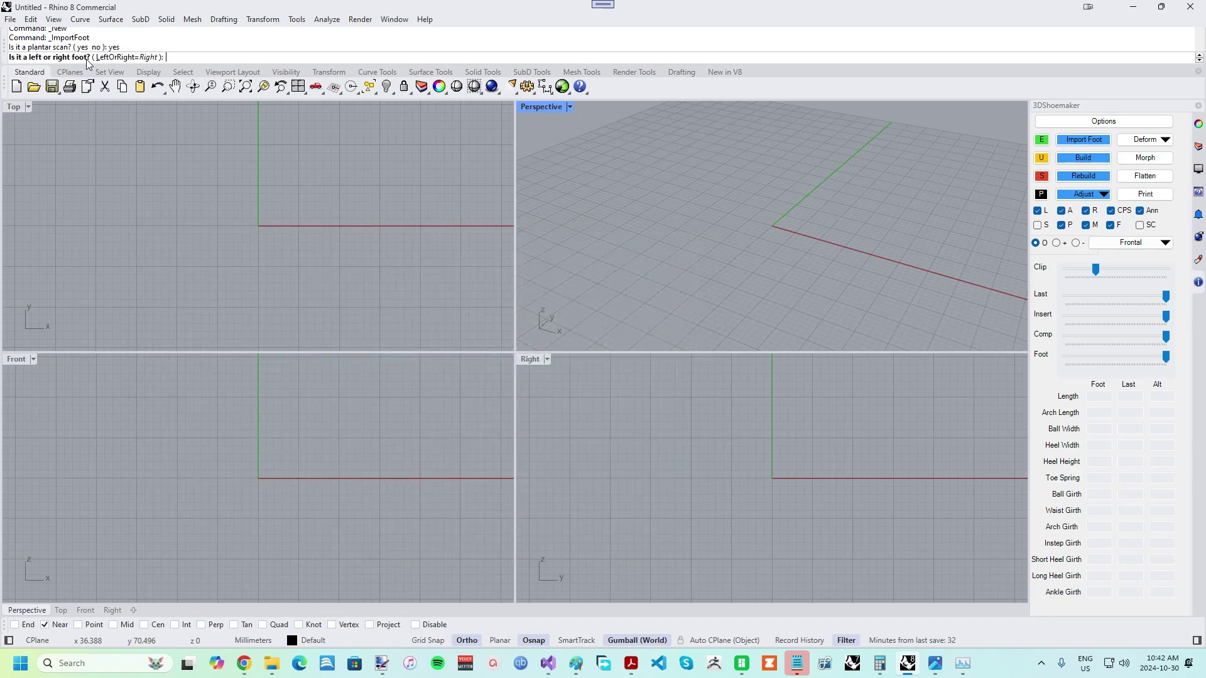
key(Return)
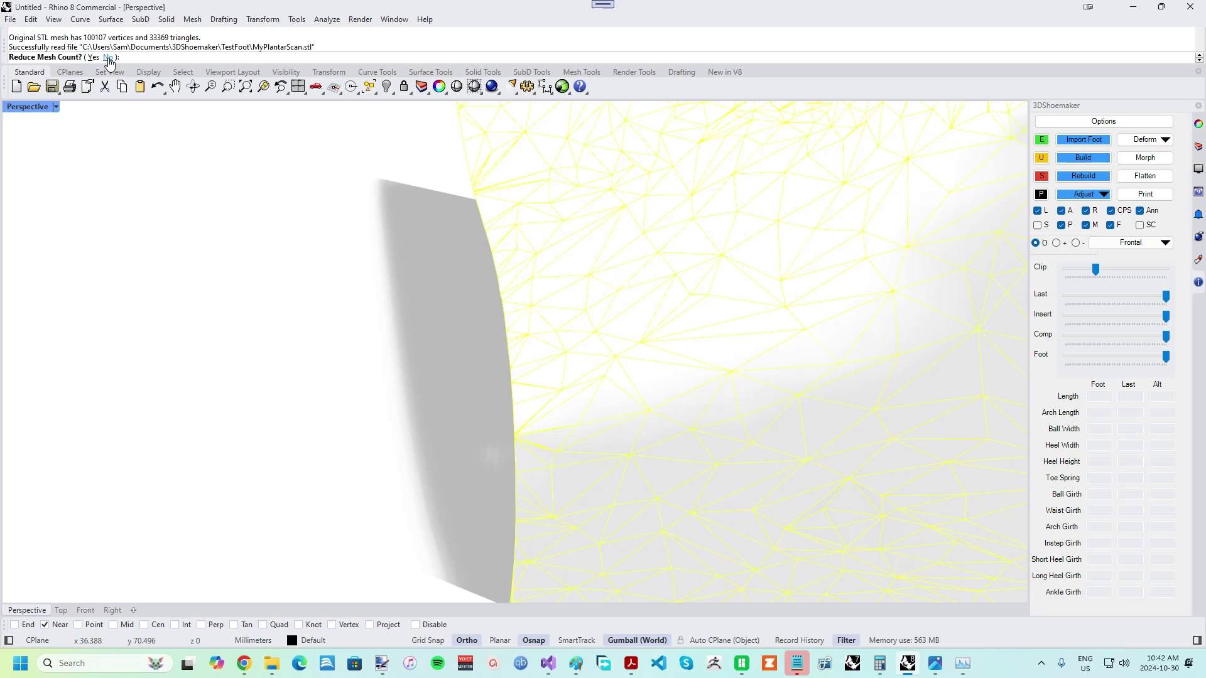
click(109, 58)
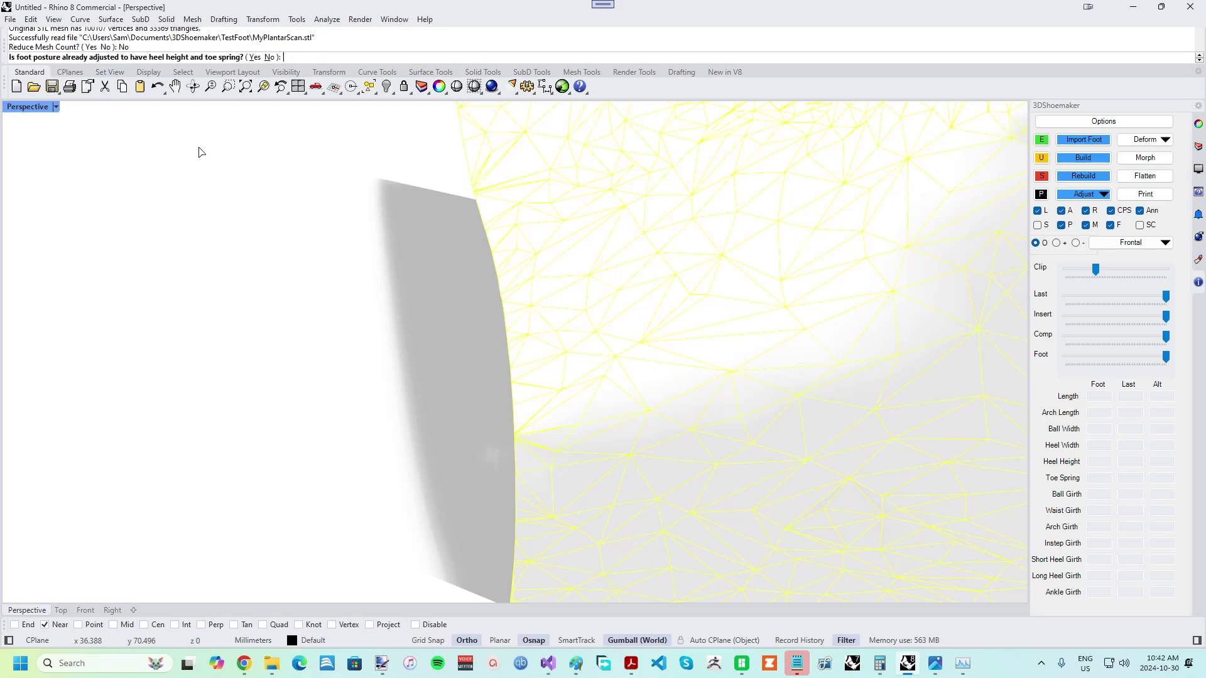
click(269, 58)
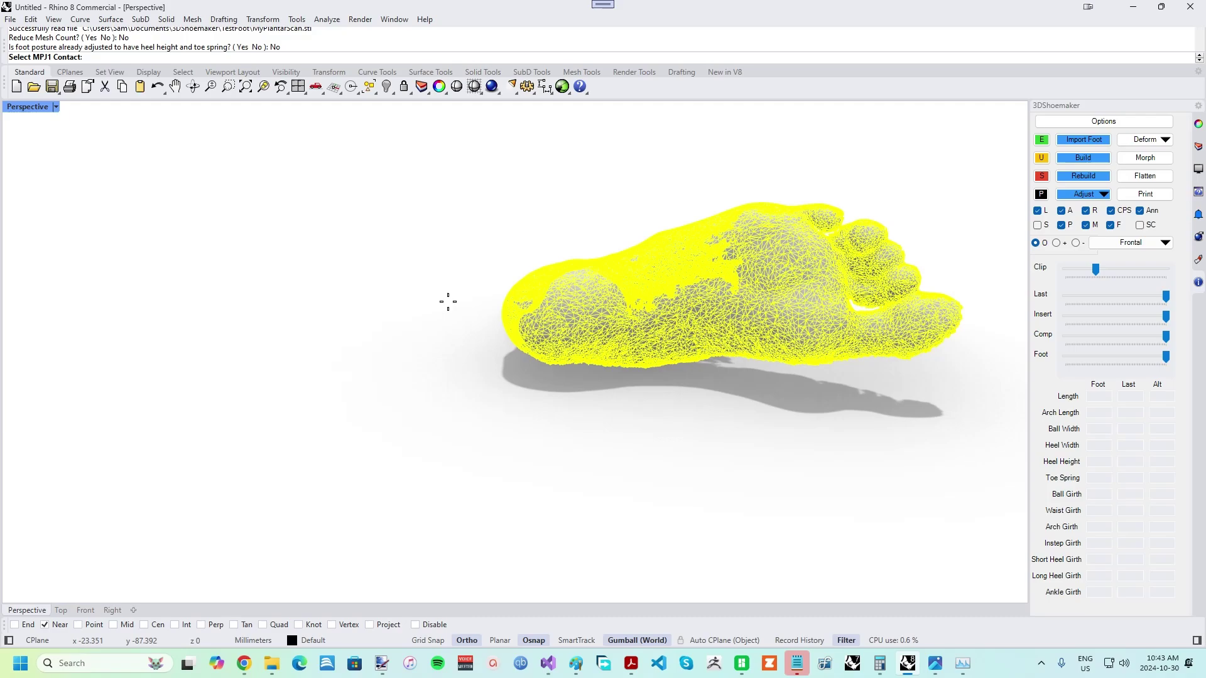
scroll(785, 285, up, 3)
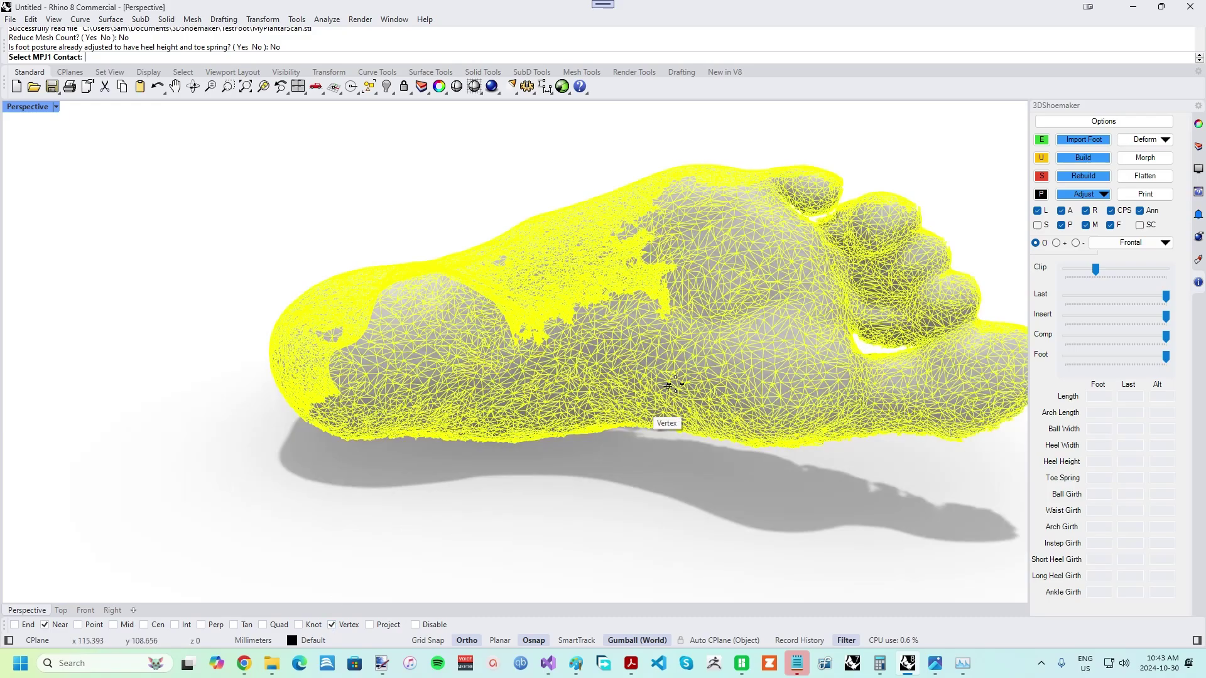
Mark MPJ1, MPJ5, heel contact, pternion and ball-joint sides, auto-finding toe base and heel points.
click(773, 375)
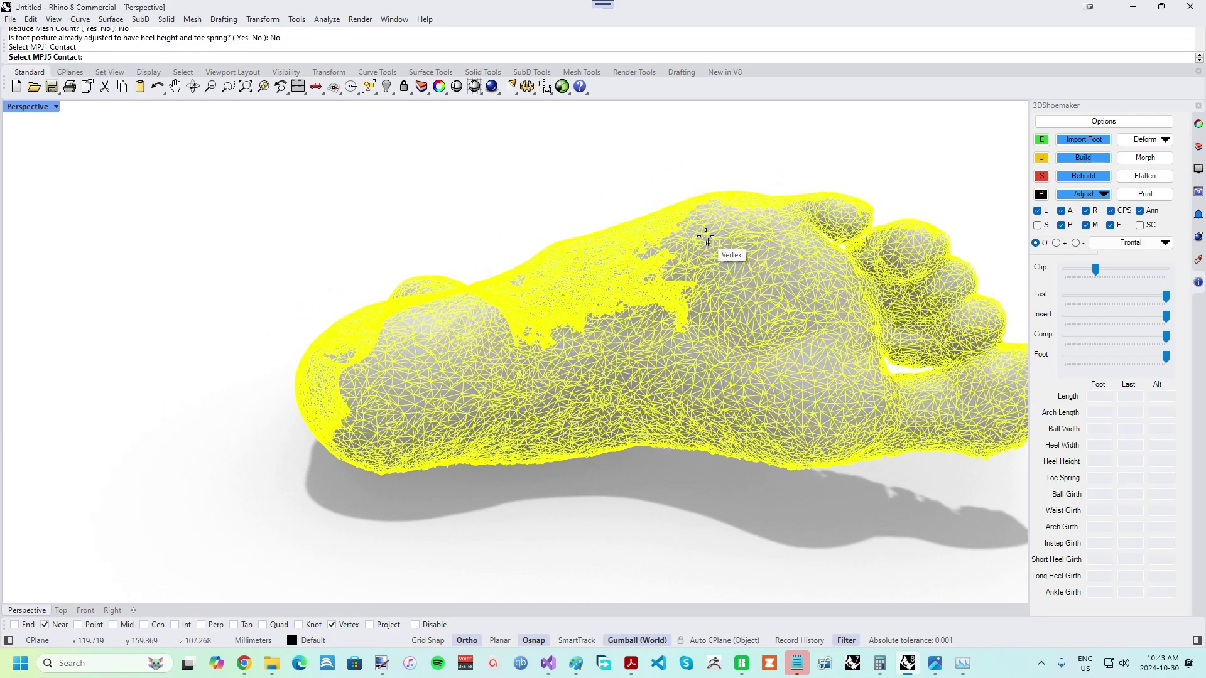
click(731, 244)
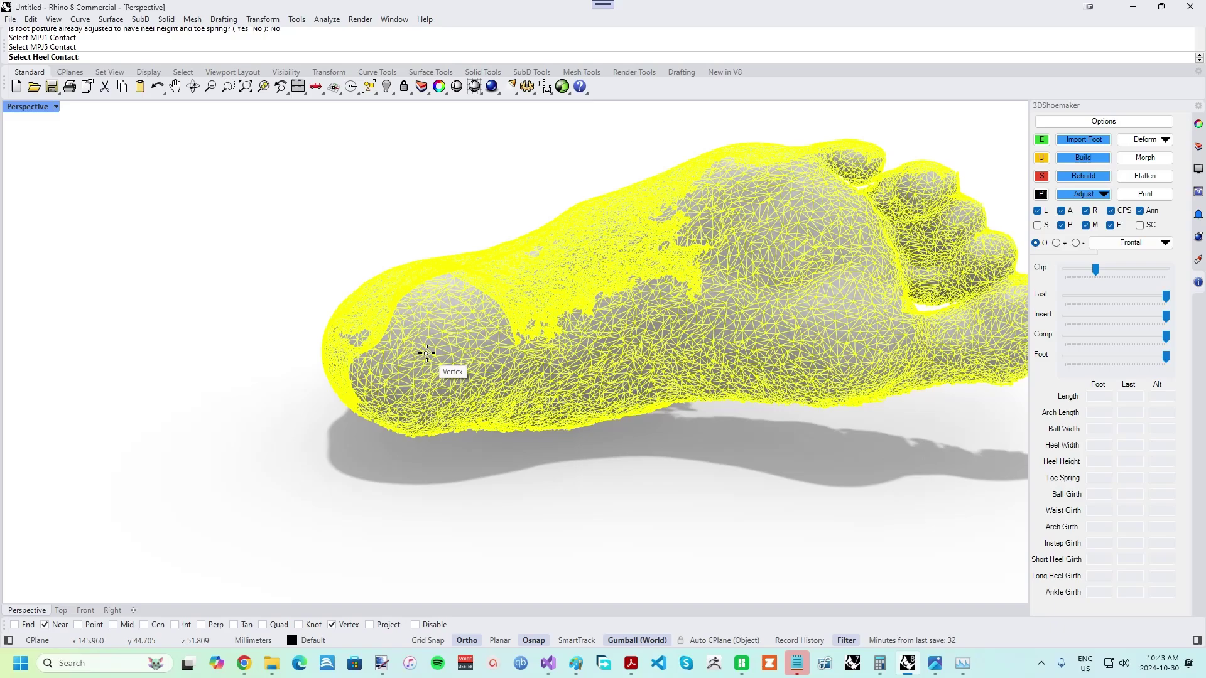
click(425, 354)
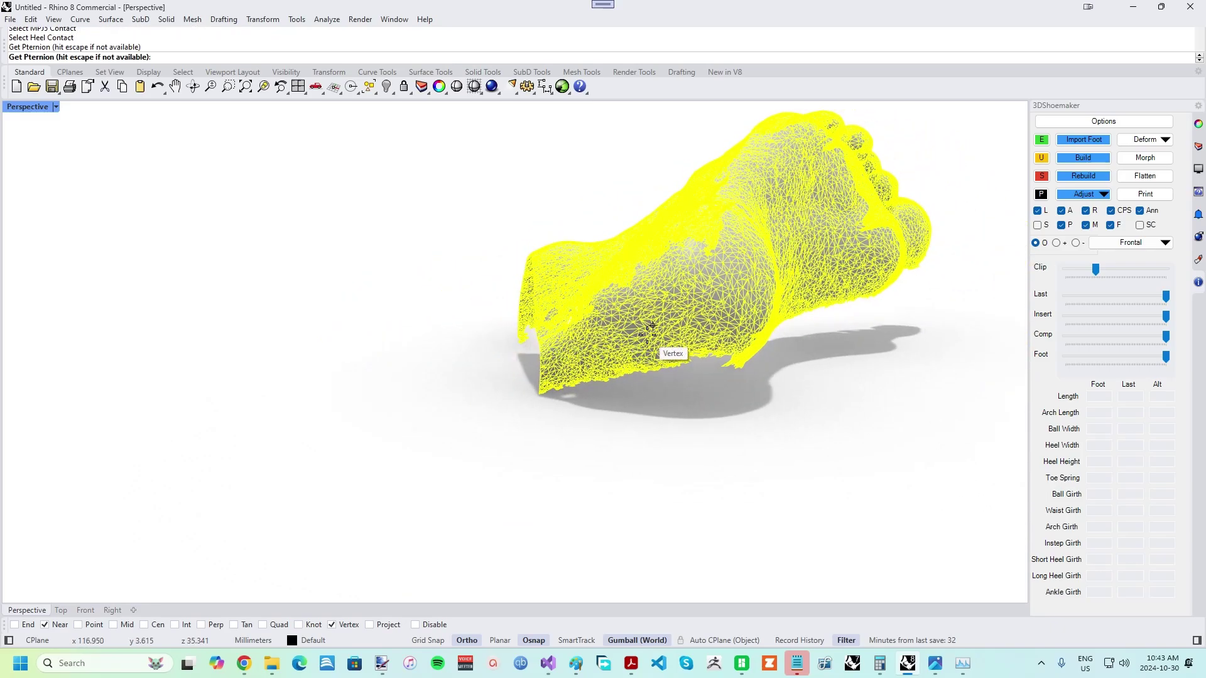
click(652, 328)
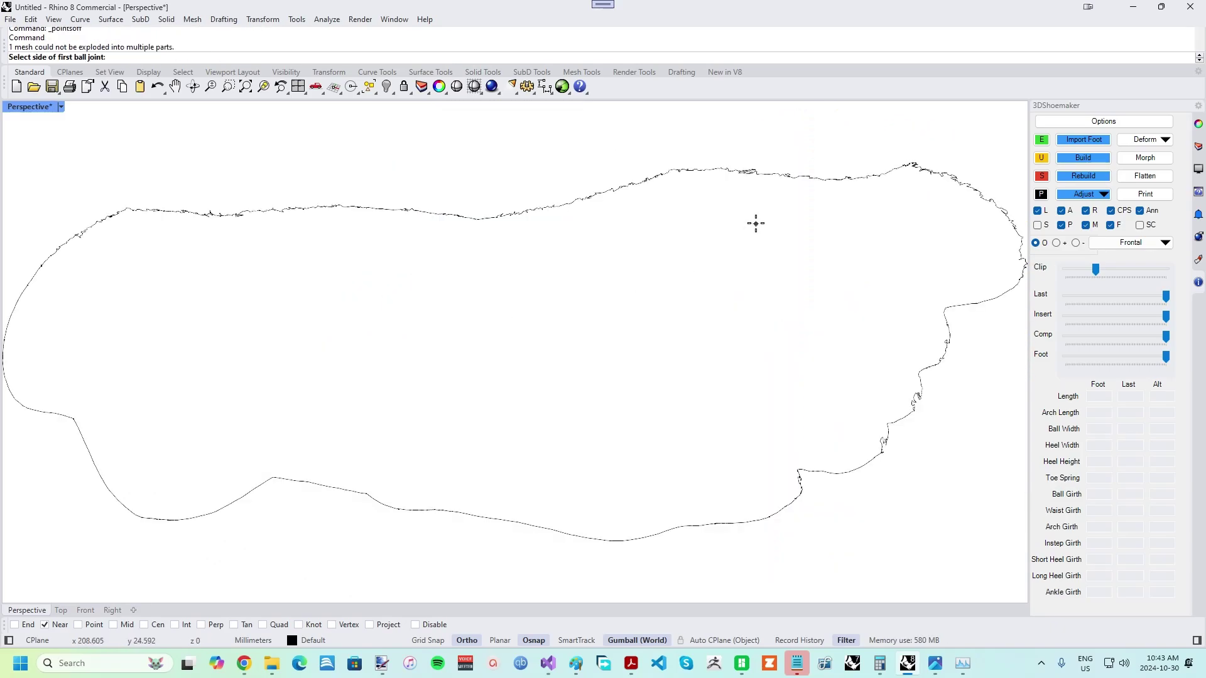
click(726, 187)
click(626, 523)
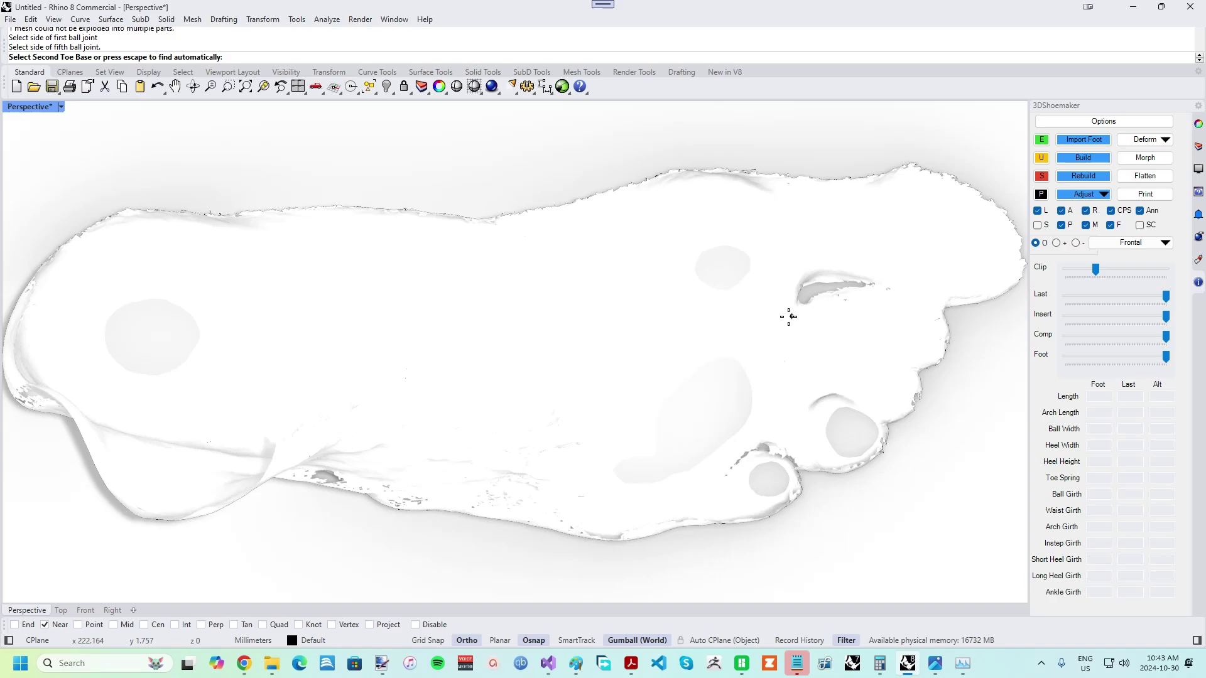
key(Escape)
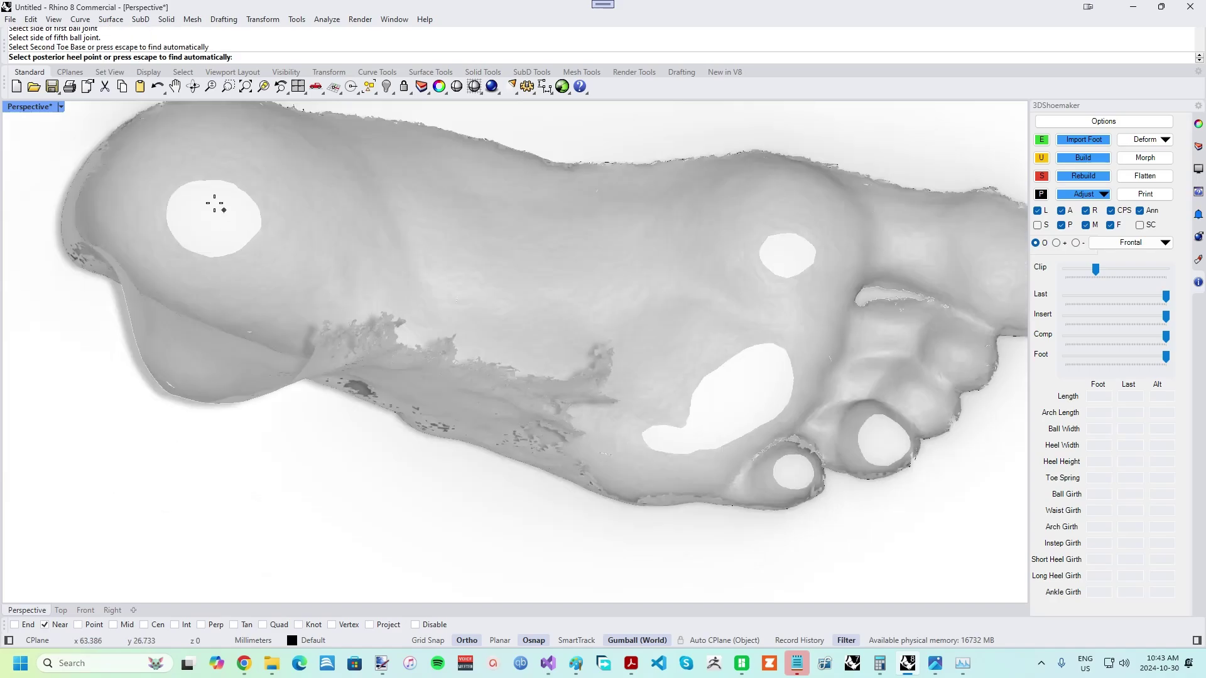
key(Escape)
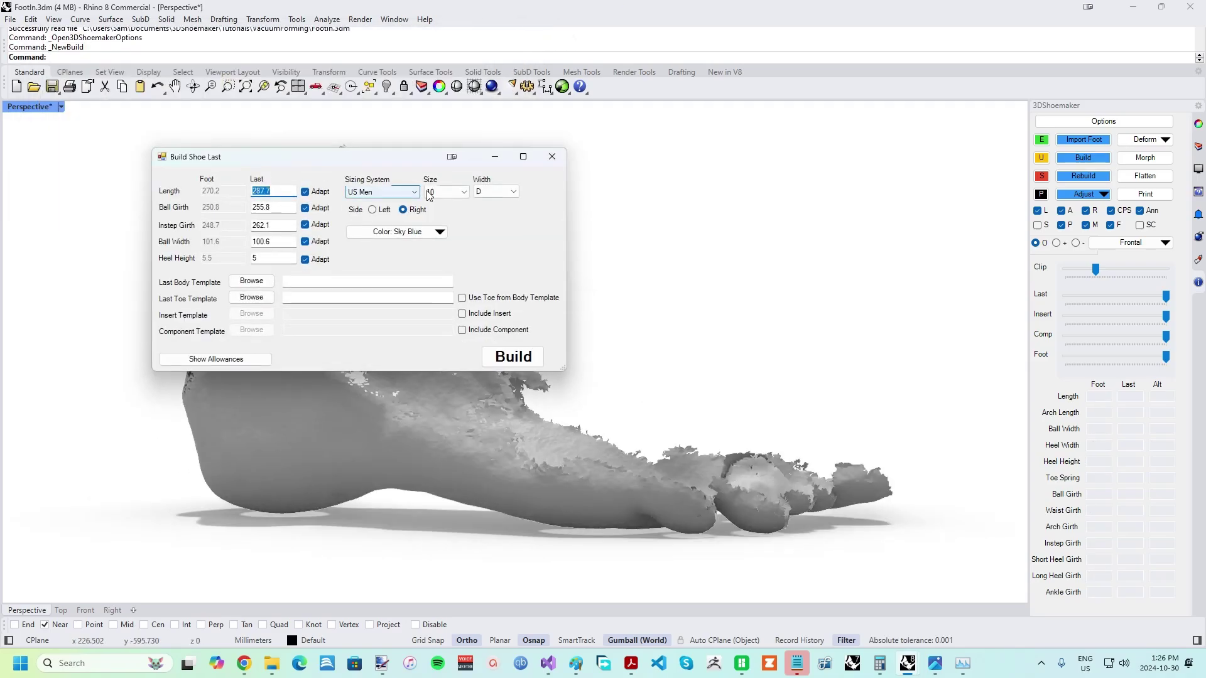
Keep the shoe size and load the MensClimbingShoeLast body template.
click(429, 192)
click(440, 253)
click(251, 281)
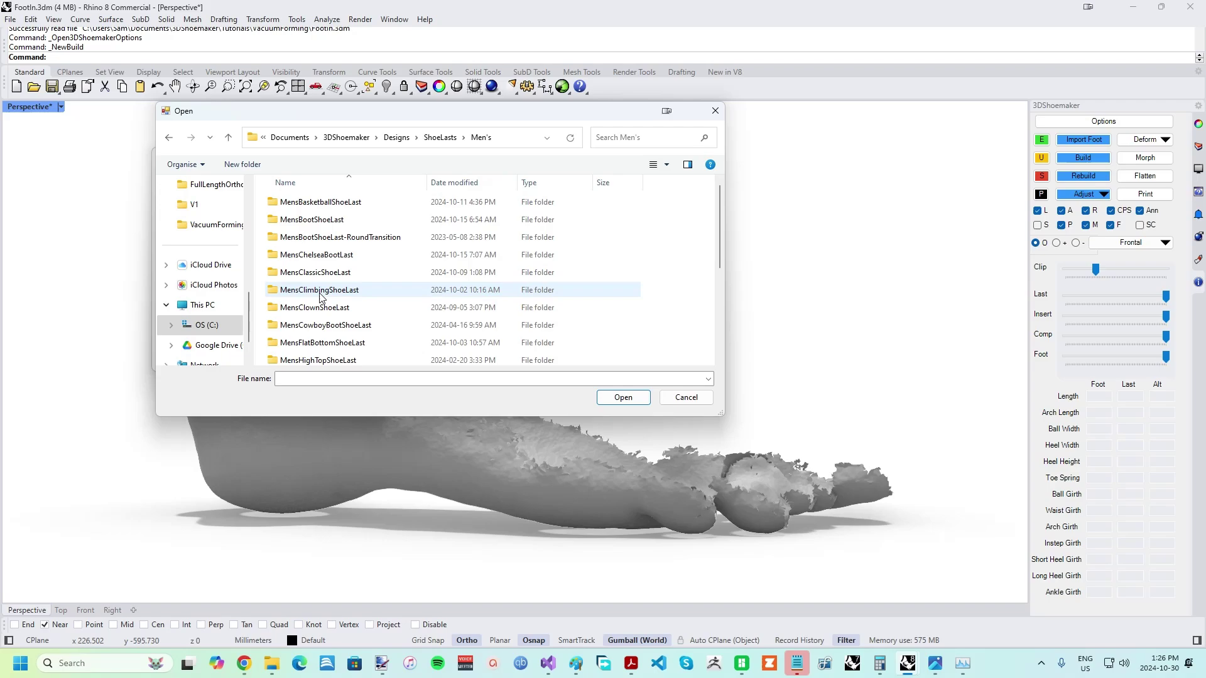
double_click(320, 291)
double_click(295, 202)
double_click(317, 314)
click(251, 296)
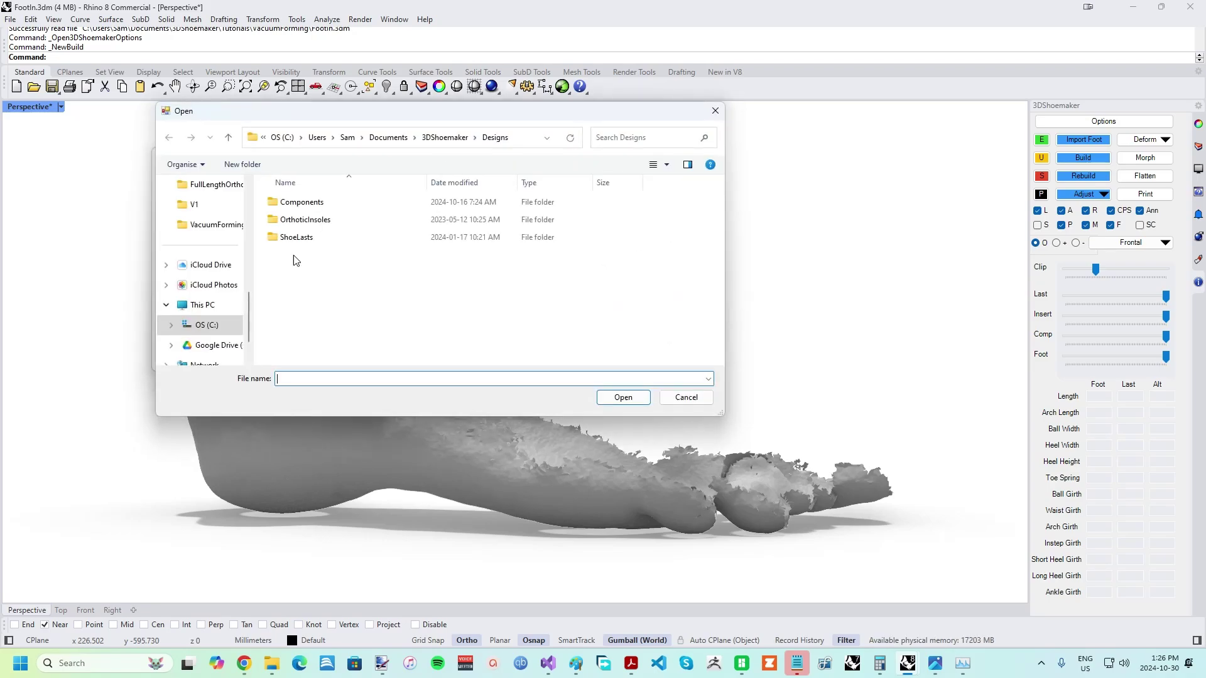
key(Escape)
Load the full-length orthotic insert template from the OrthoticInsoles folder.
click(251, 312)
double_click(295, 237)
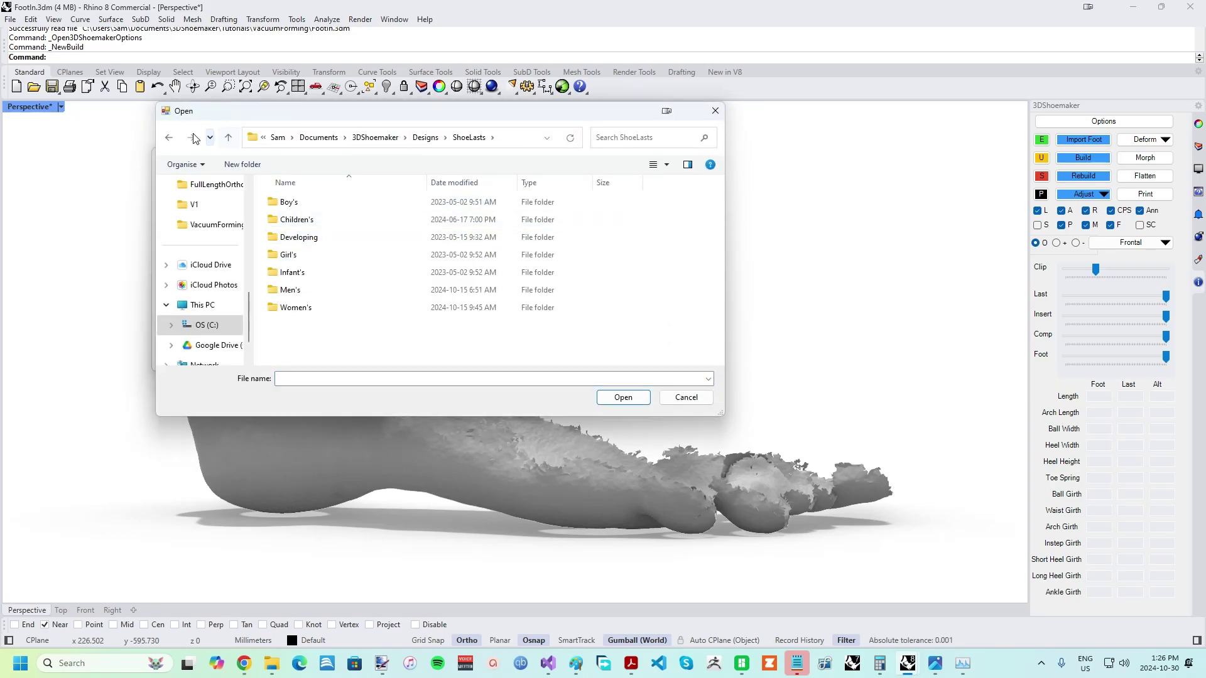
click(169, 137)
double_click(295, 219)
double_click(301, 202)
double_click(315, 273)
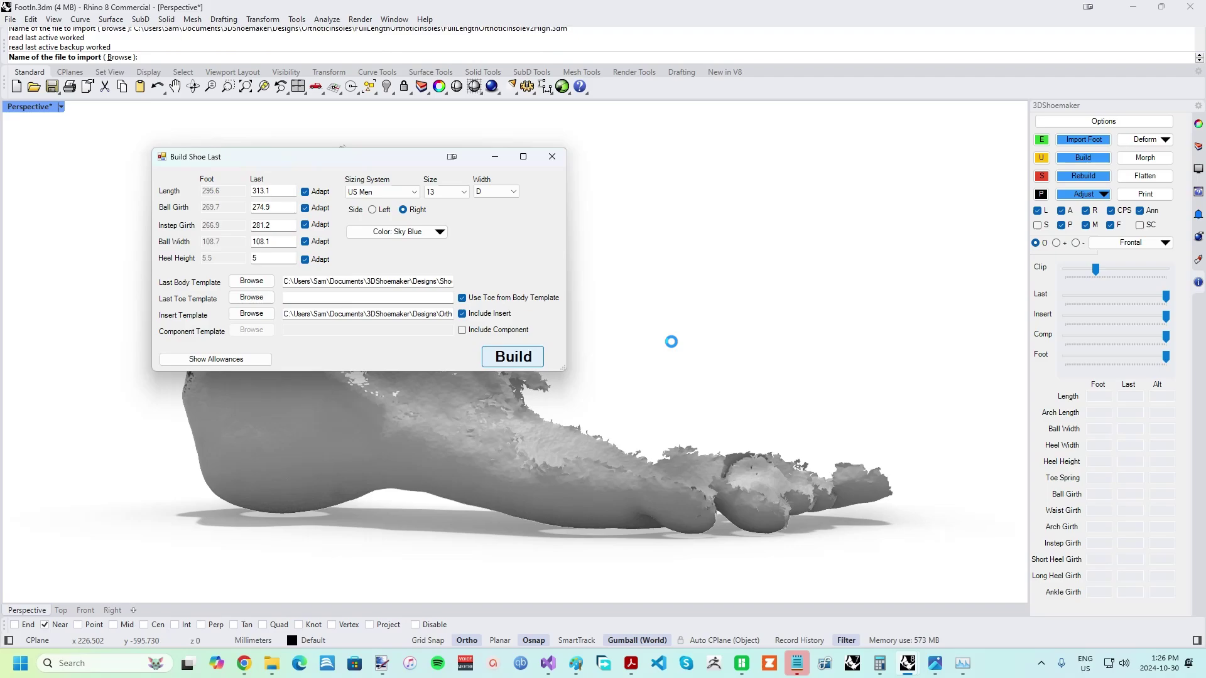
Enable Manual Foot Positioning, make the last translucent, and slide the foot along its length.
click(1104, 121)
click(58, 44)
click(60, 130)
click(322, 247)
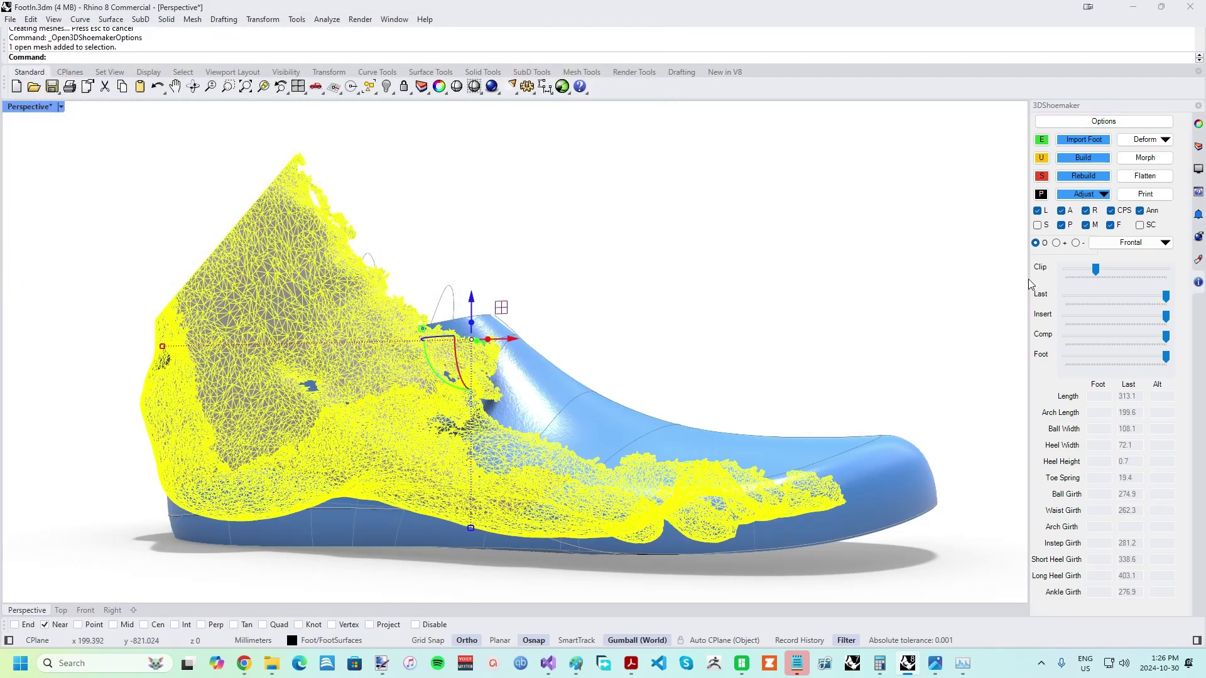
drag(1166, 296, 1125, 295)
drag(517, 340, 541, 339)
click(585, 313)
right_drag(585, 313, 1027, 182)
Rebuild the last and set the insert depth at the ball to 3.
click(1079, 173)
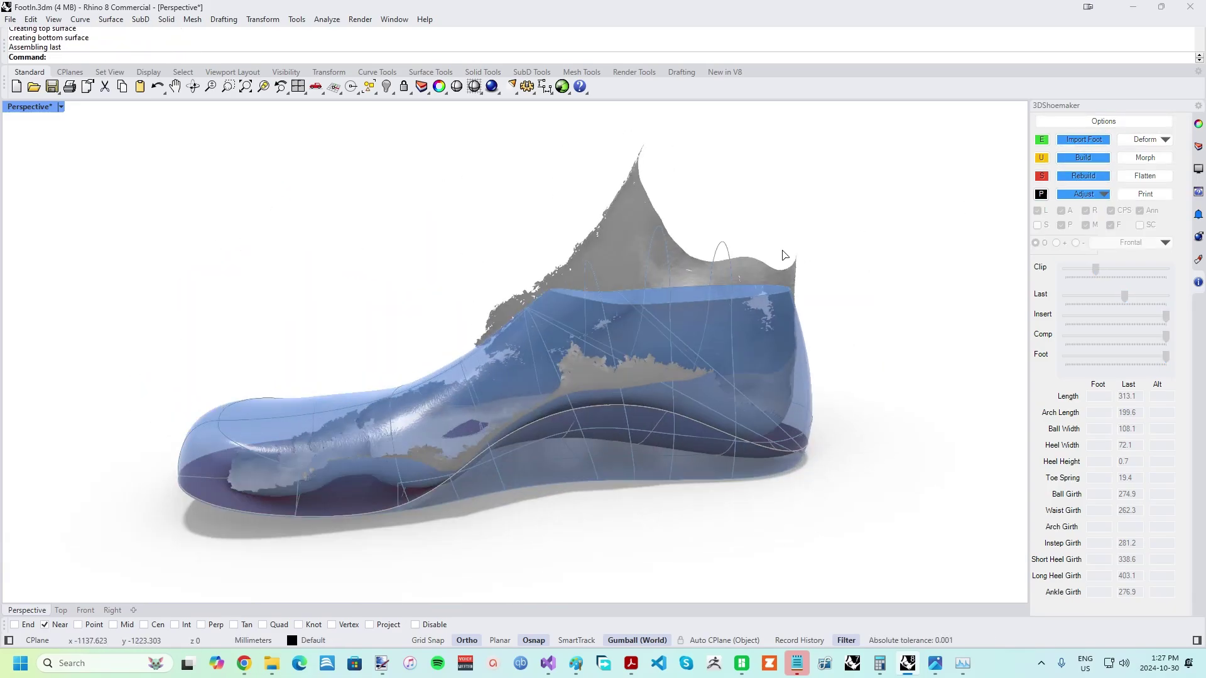
click(1082, 194)
click(1065, 259)
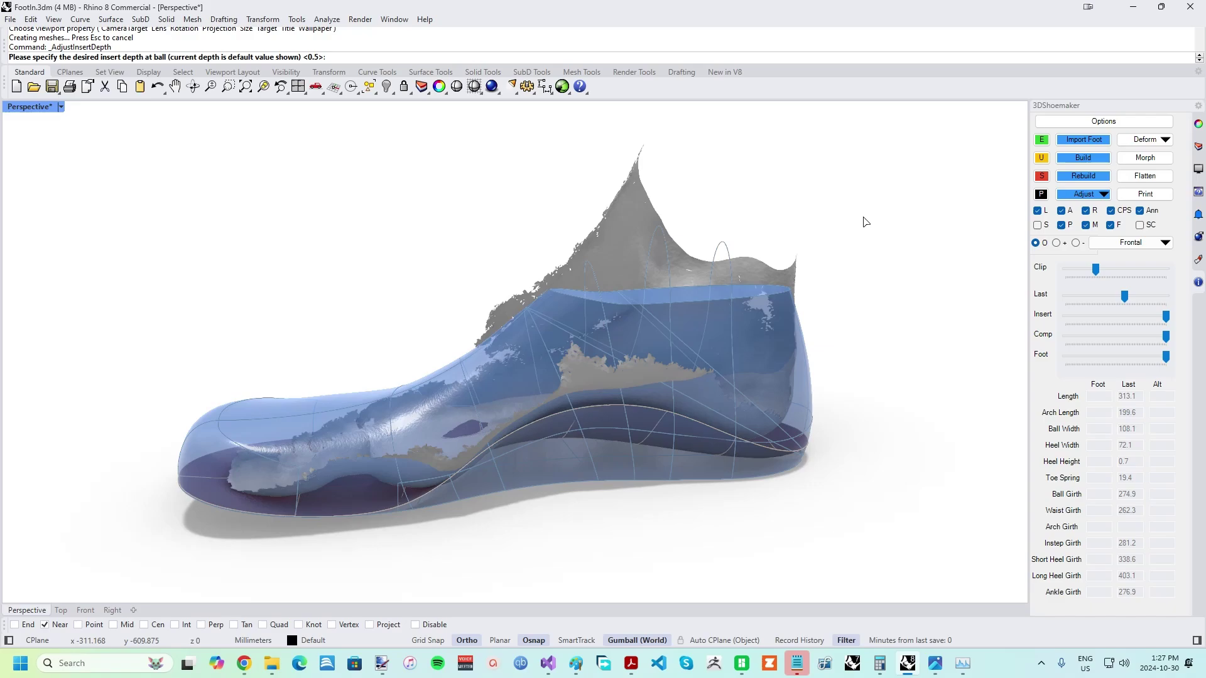
text(3)
key(Return)
key(Return)
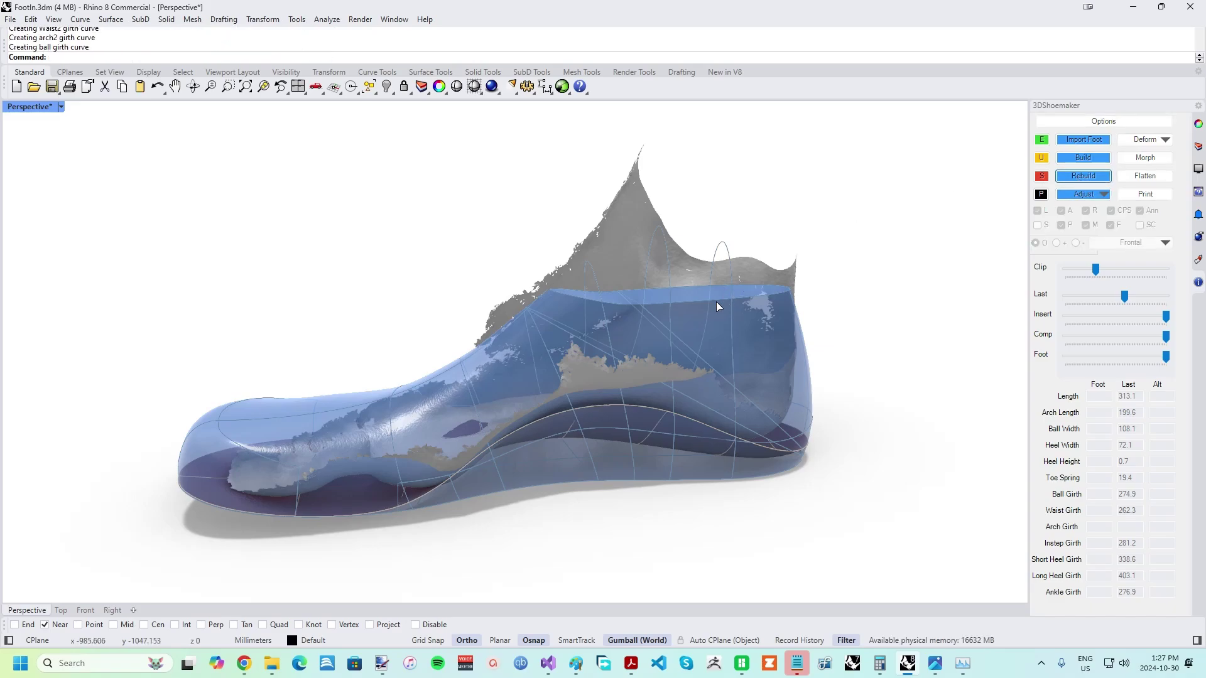
right_drag(613, 318, 509, 264)
Edit the last's side curve and two V-shaped insert curves to add insert geometry.
click(1088, 149)
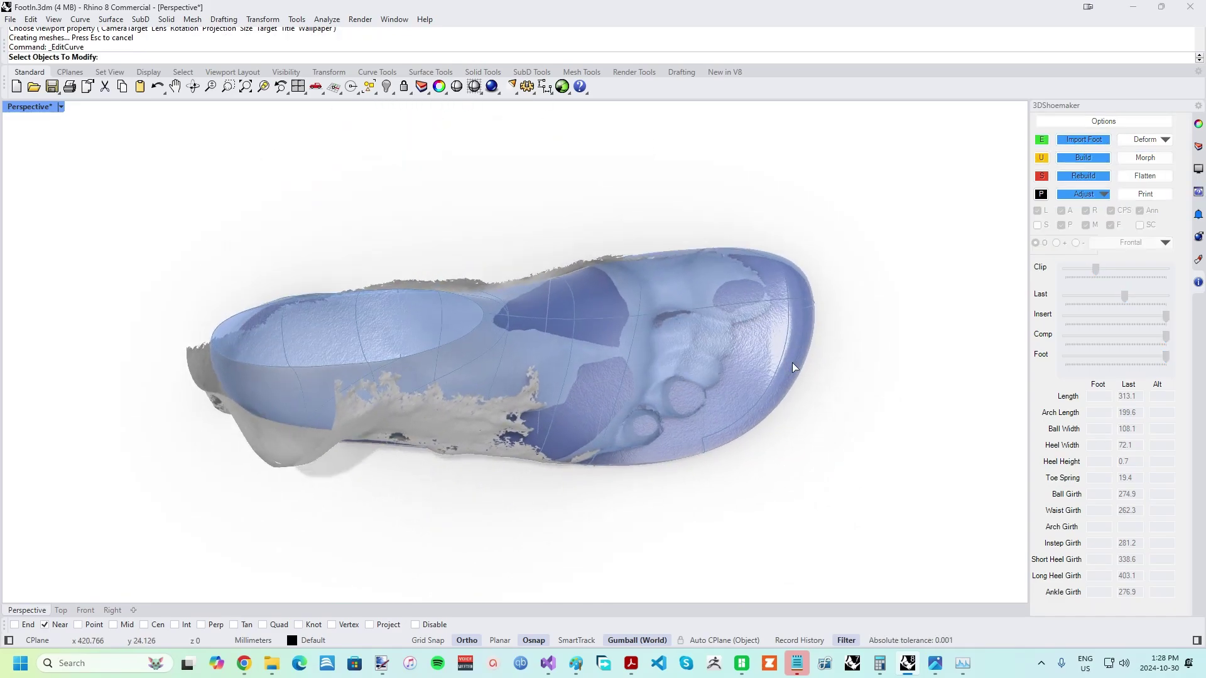
click(691, 494)
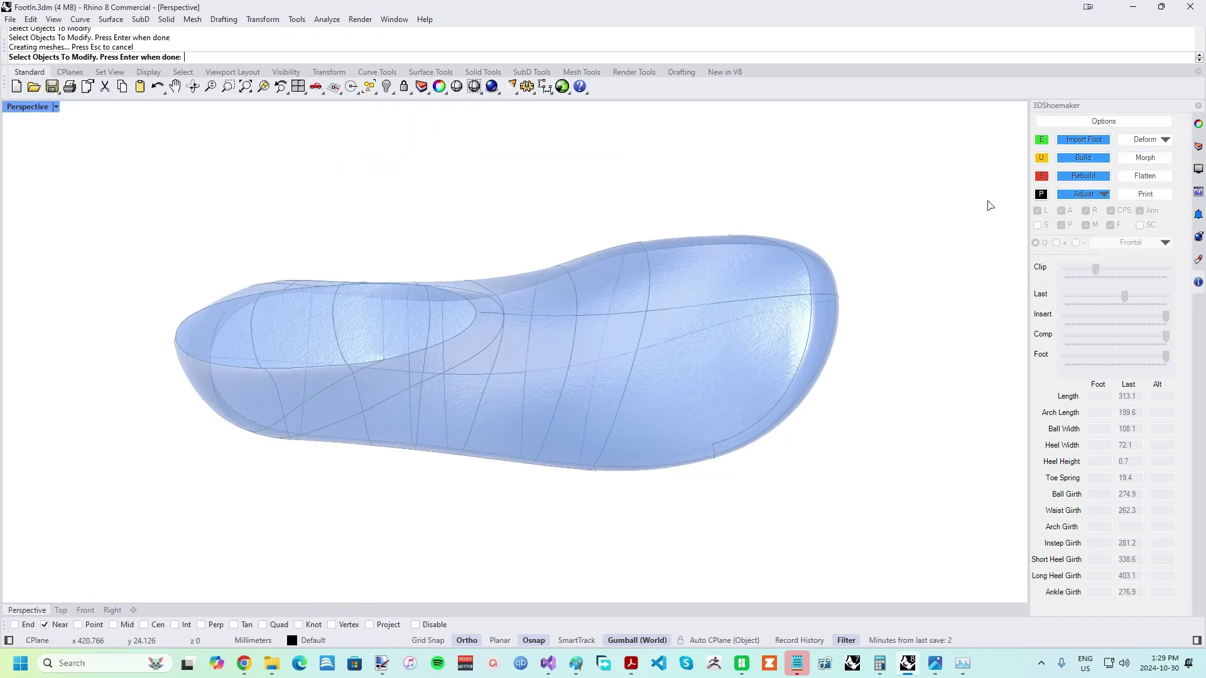
key(Return)
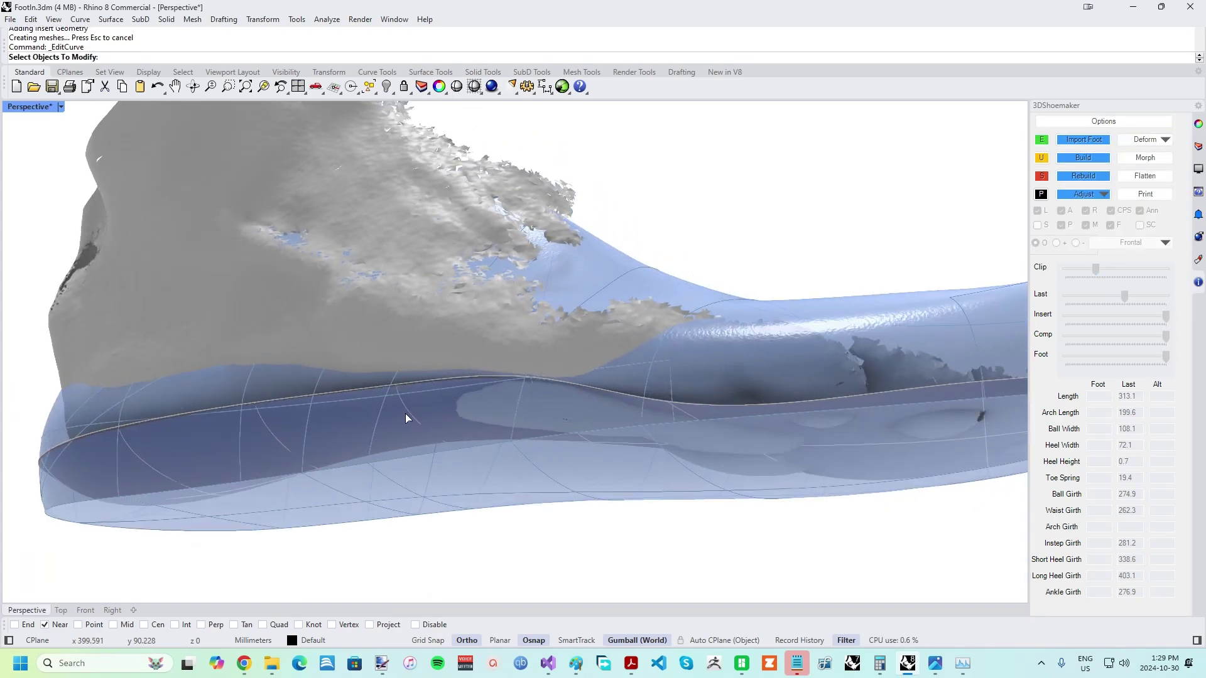
click(402, 408)
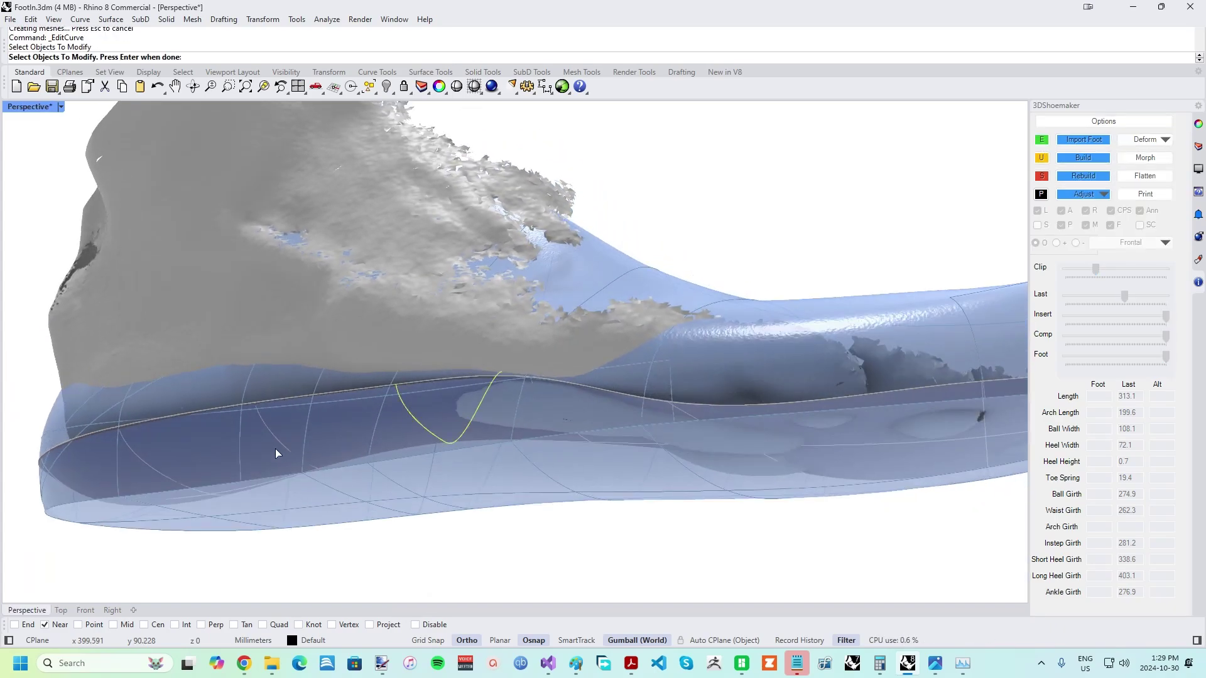
click(288, 430)
key(Return)
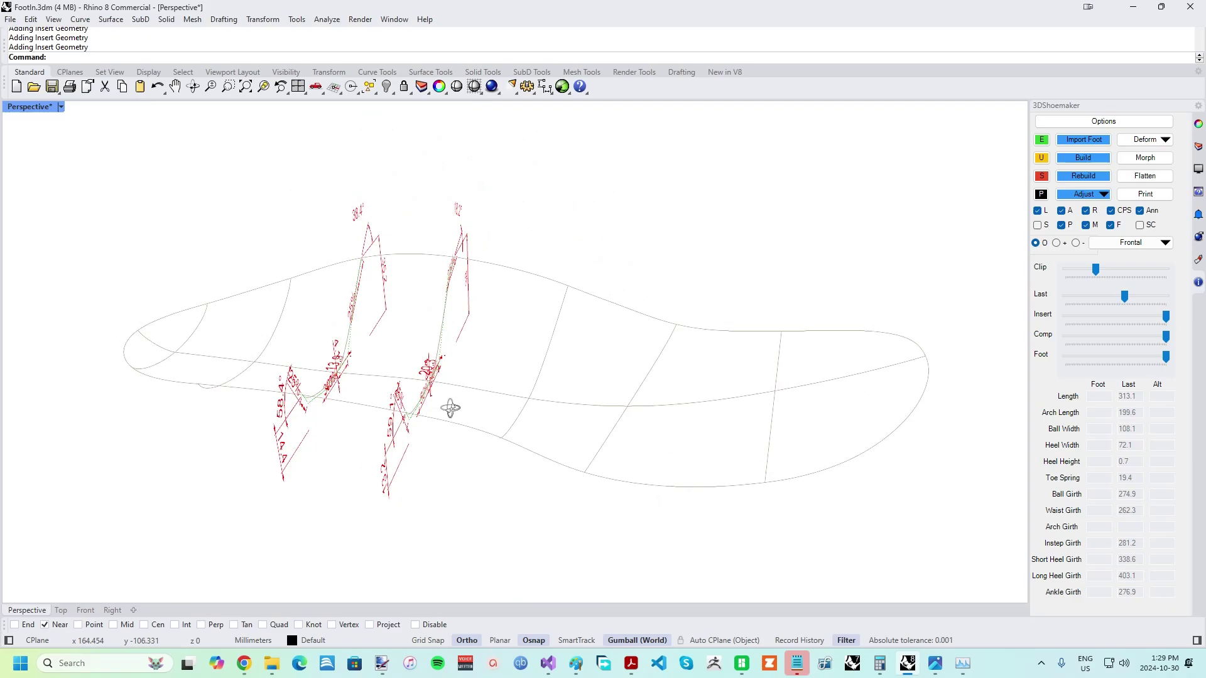
click(1041, 177)
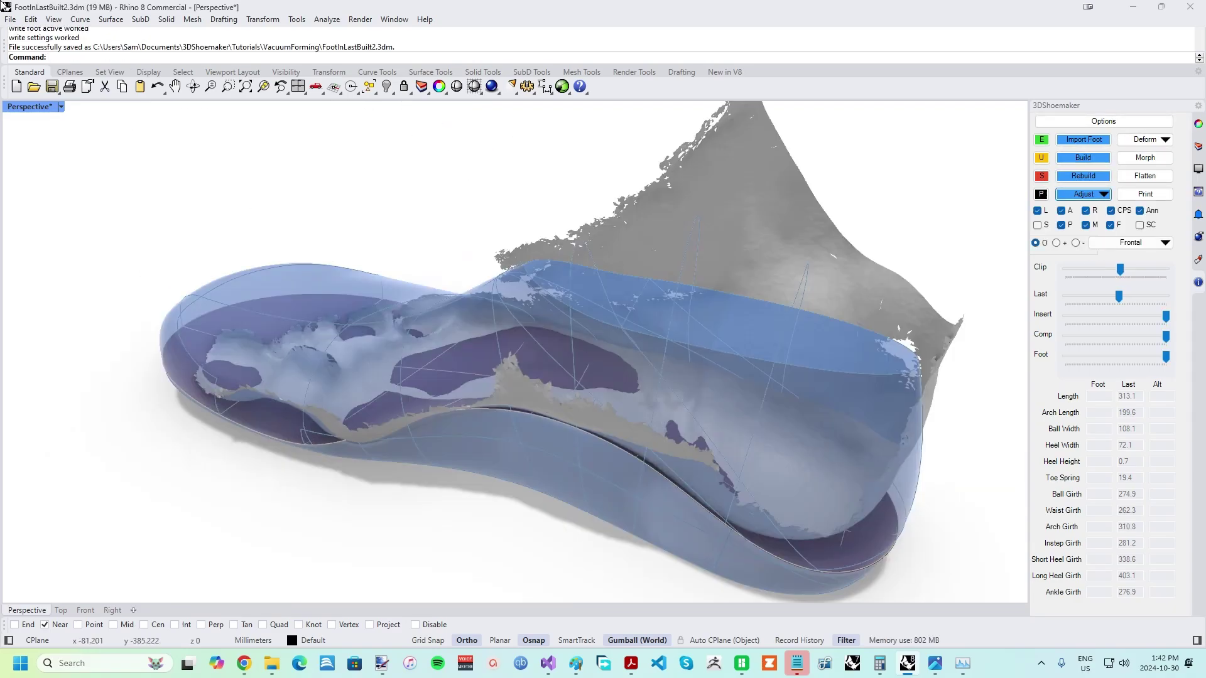
Shorten the orthotic arch length by 10% and raise its height by 15%.
click(1087, 195)
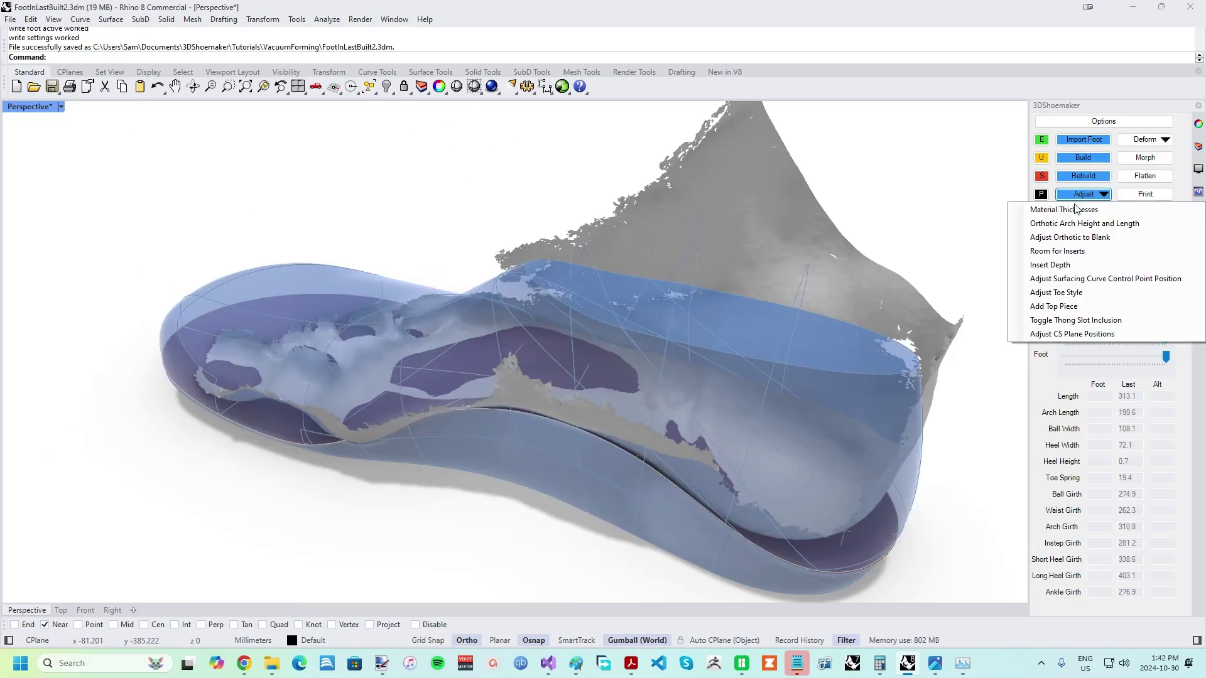
click(1075, 225)
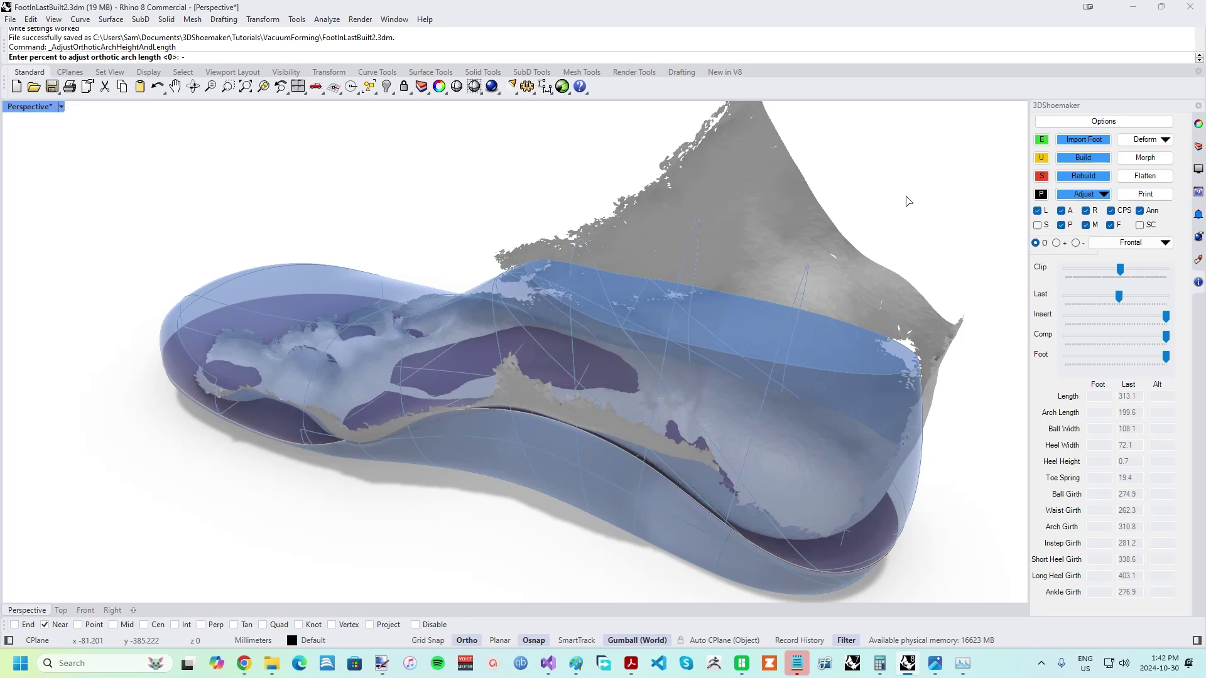
text(-10)
key(Return)
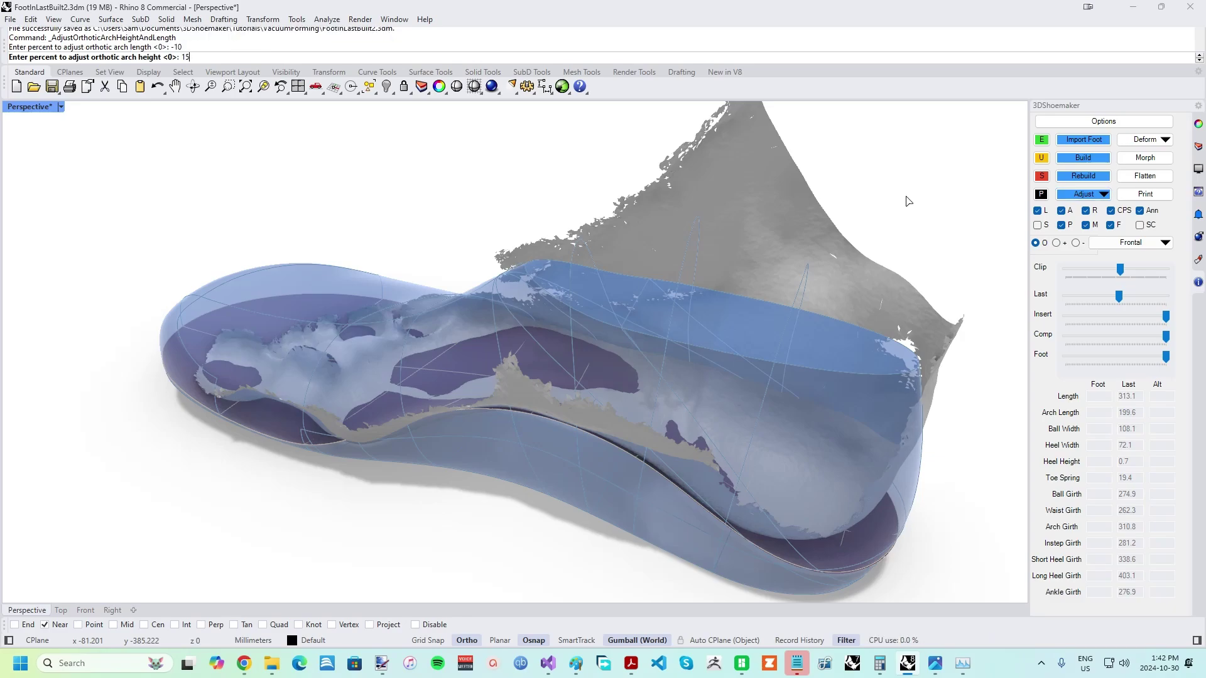
key(Return)
key(Return)
key(Return)
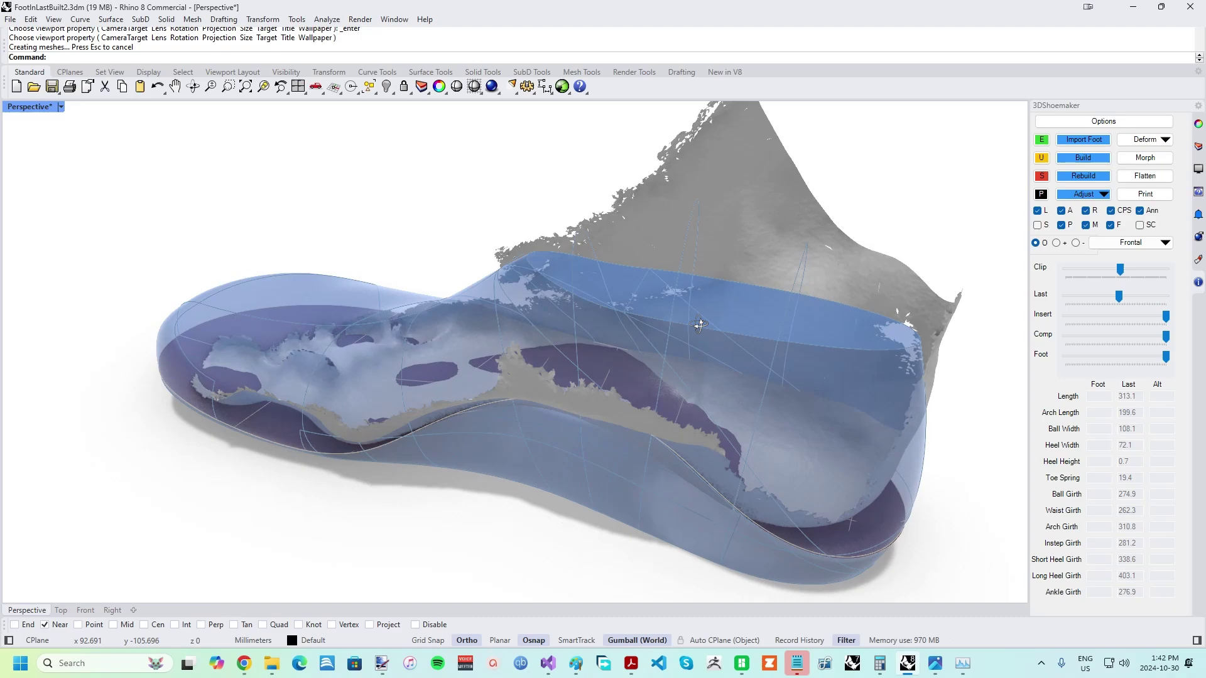
right_drag(750, 218, 698, 291)
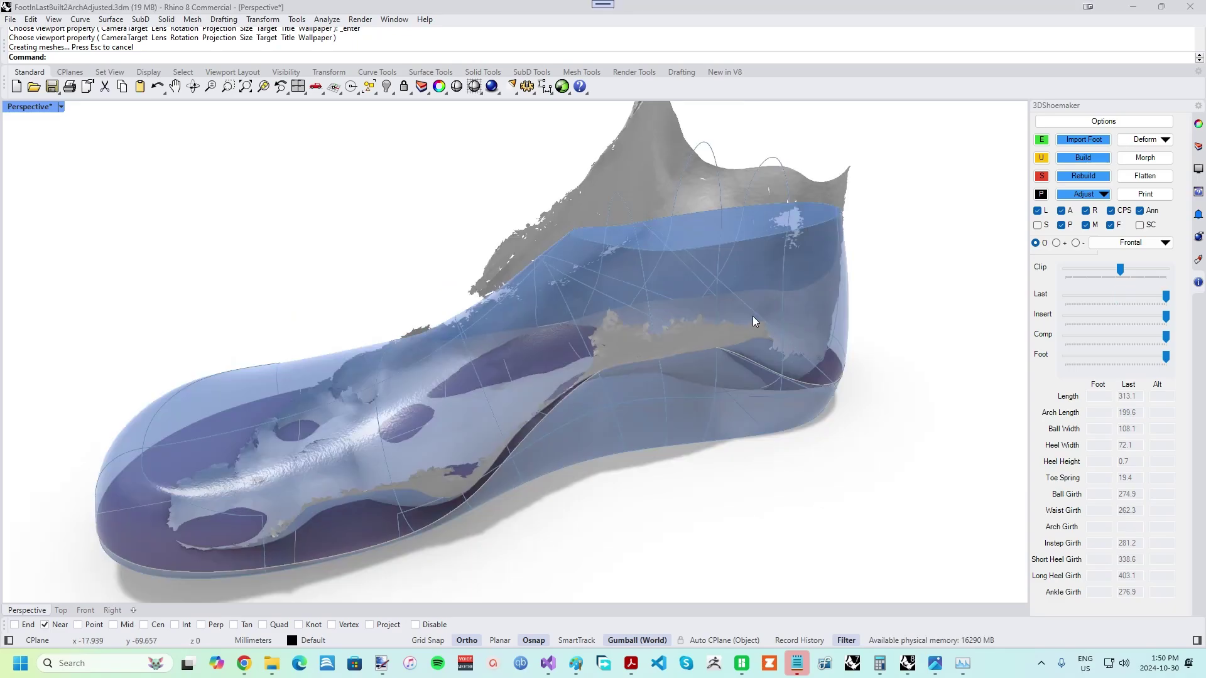
right_drag(666, 317, 679, 370)
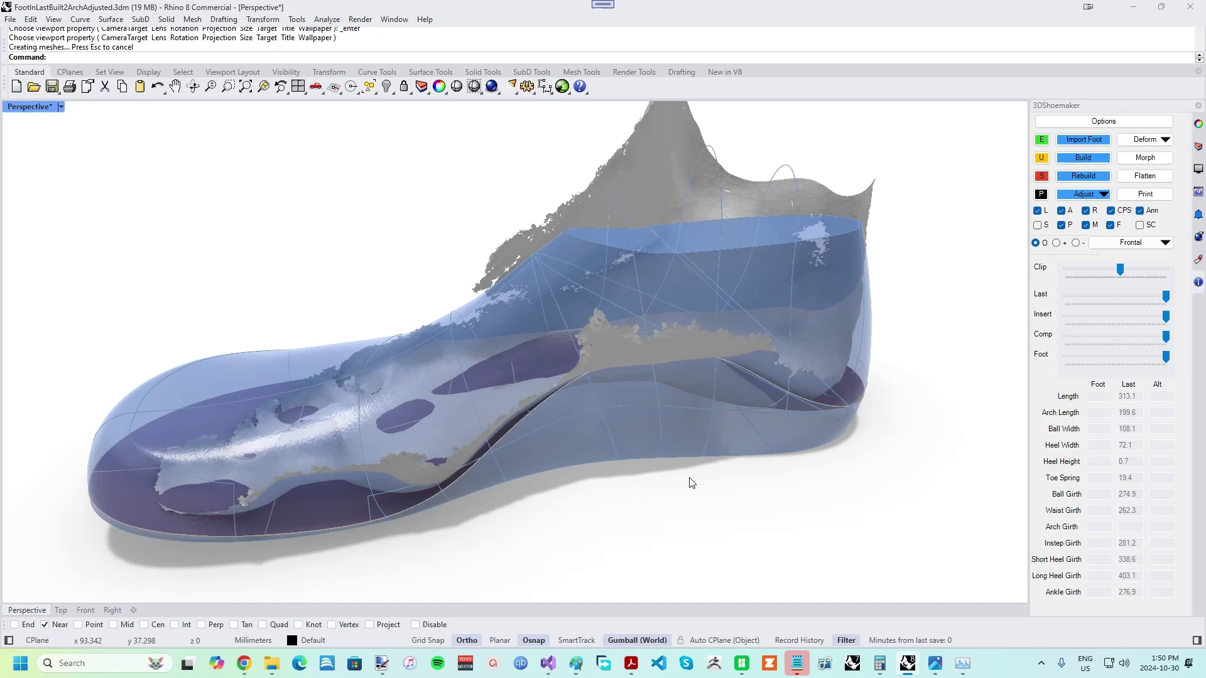
right_drag(689, 479, 654, 251)
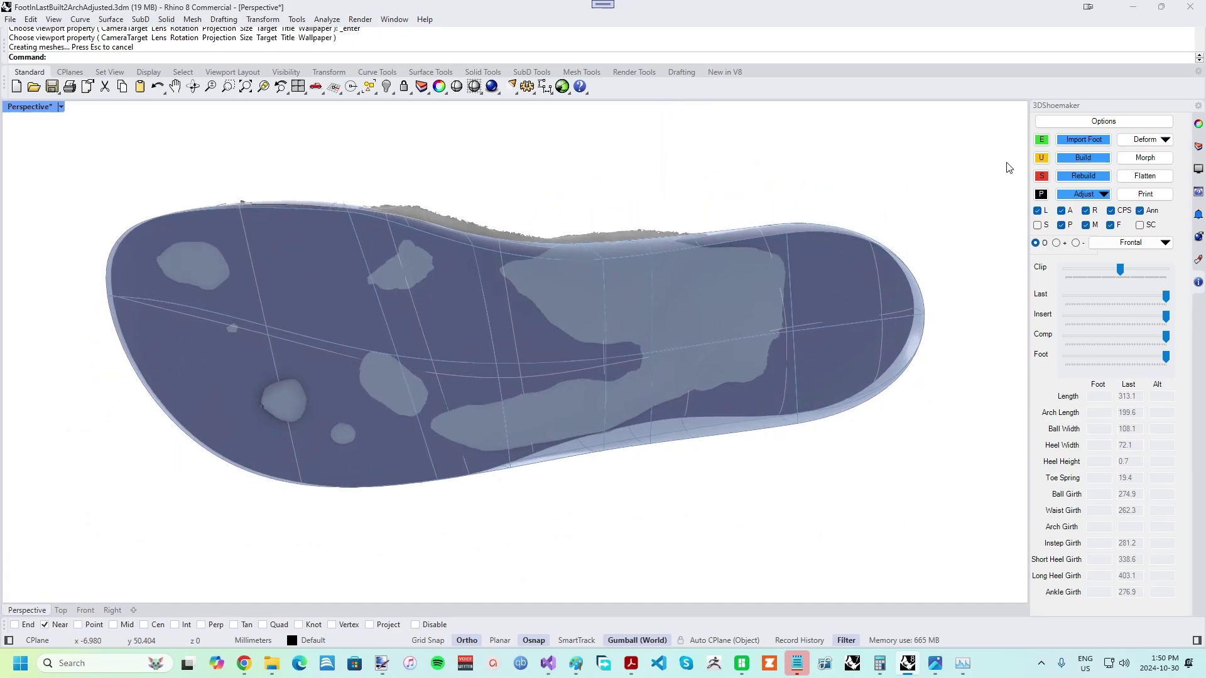
Apply Adjust Orthotic to Blank and rebuild the orthotic.
click(1074, 195)
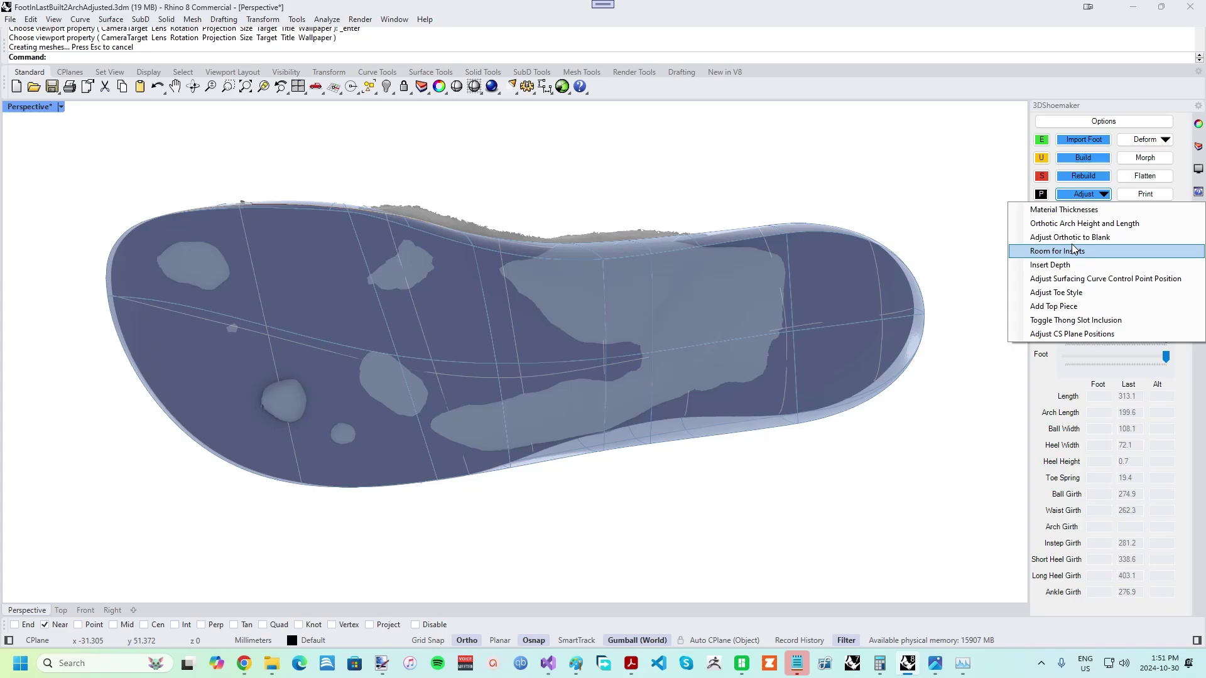
click(1070, 236)
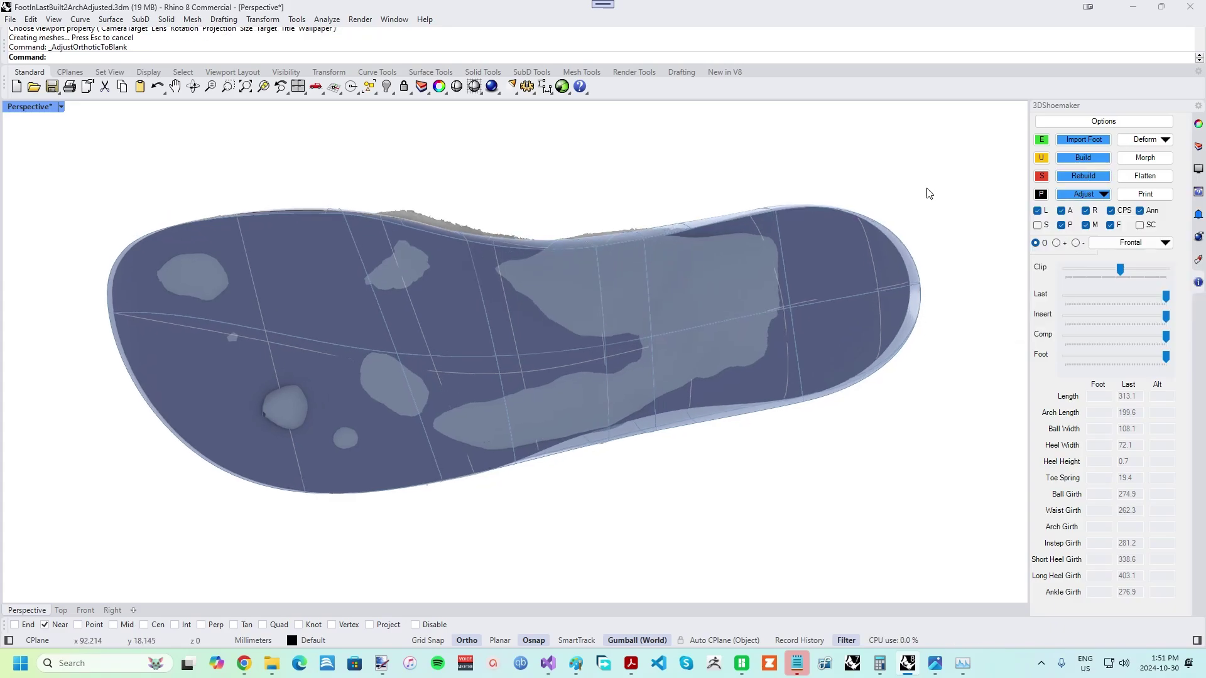
click(1083, 177)
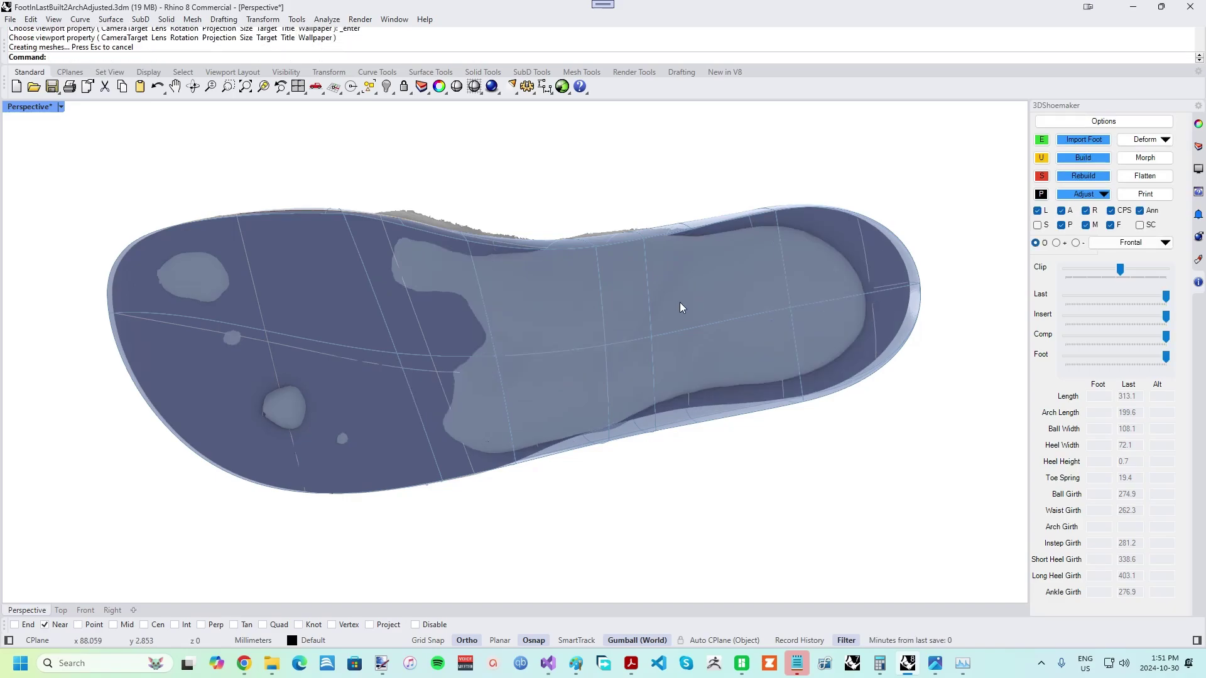
right_drag(681, 308, 685, 201)
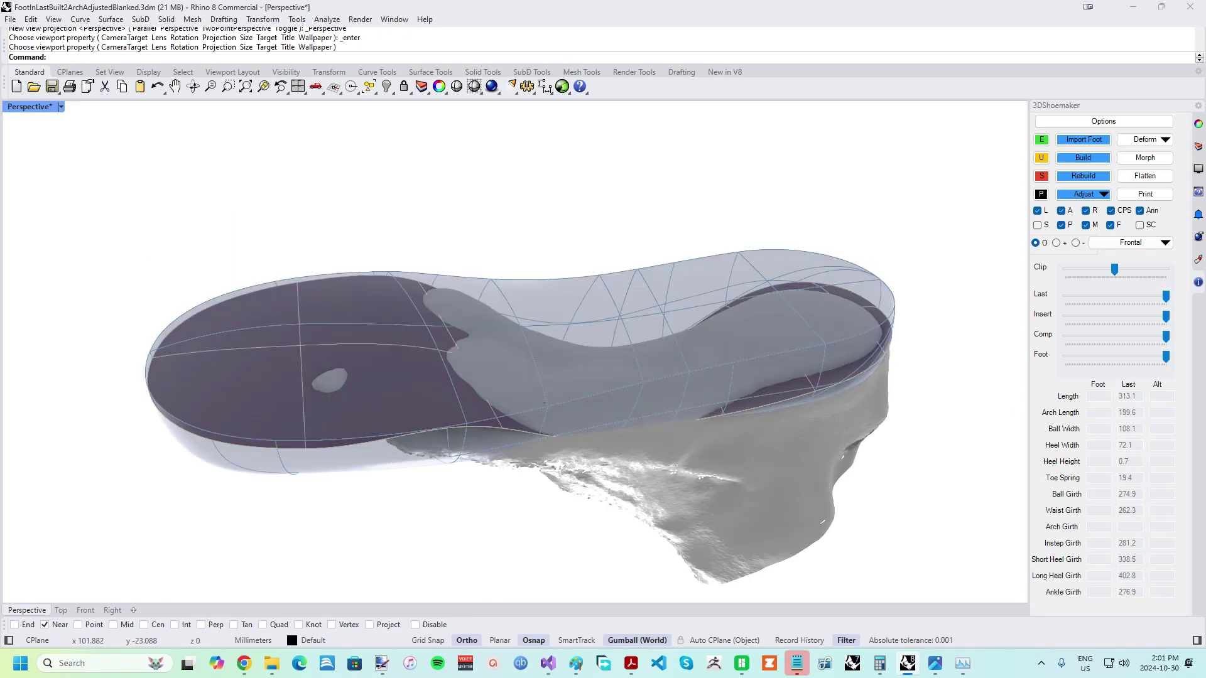
Vacuum-form the Insert onto the plantar foot scan with Iterations set to 20.
mouse_move(661, 387)
right_down()
mouse_move(665, 360)
mouse_move(609, 420)
mouse_move(641, 368)
mouse_move(642, 398)
mouse_move(658, 371)
right_up()
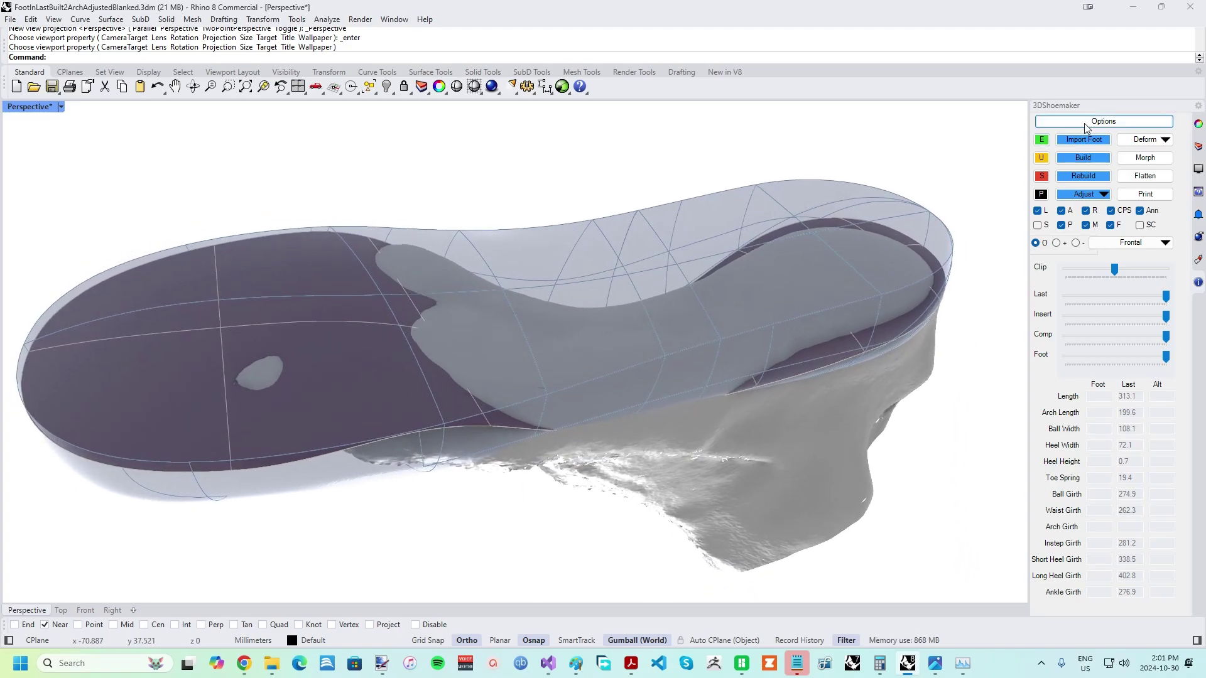
click(1149, 141)
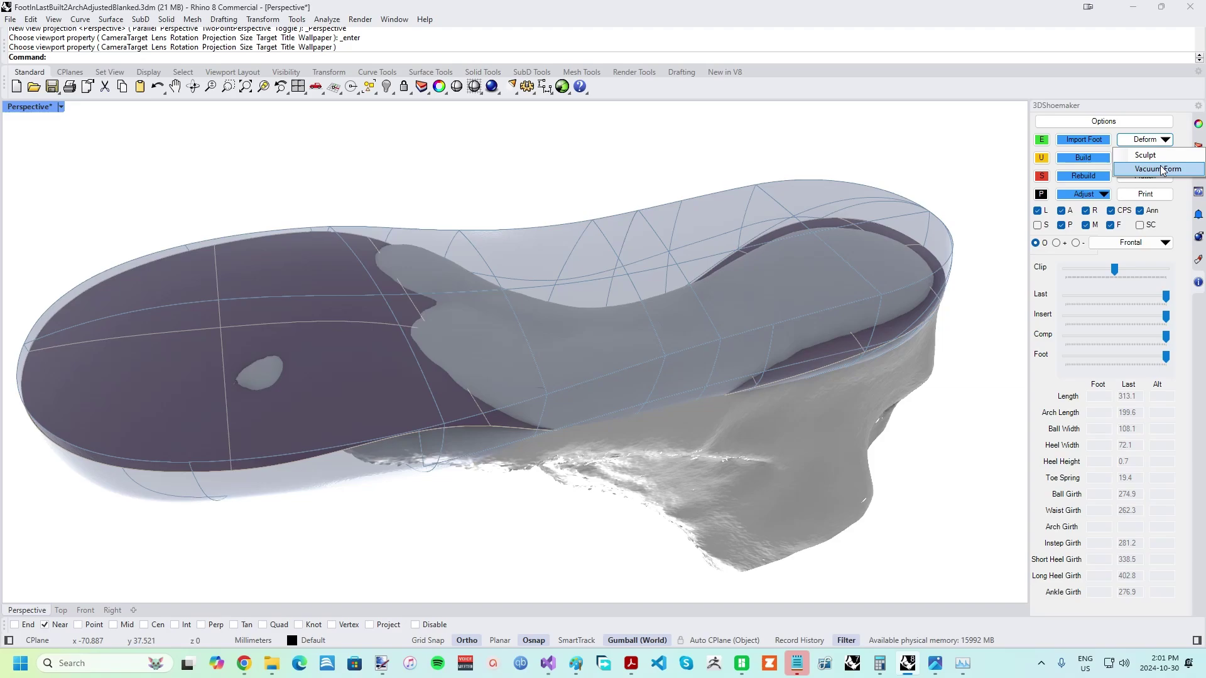
click(1158, 169)
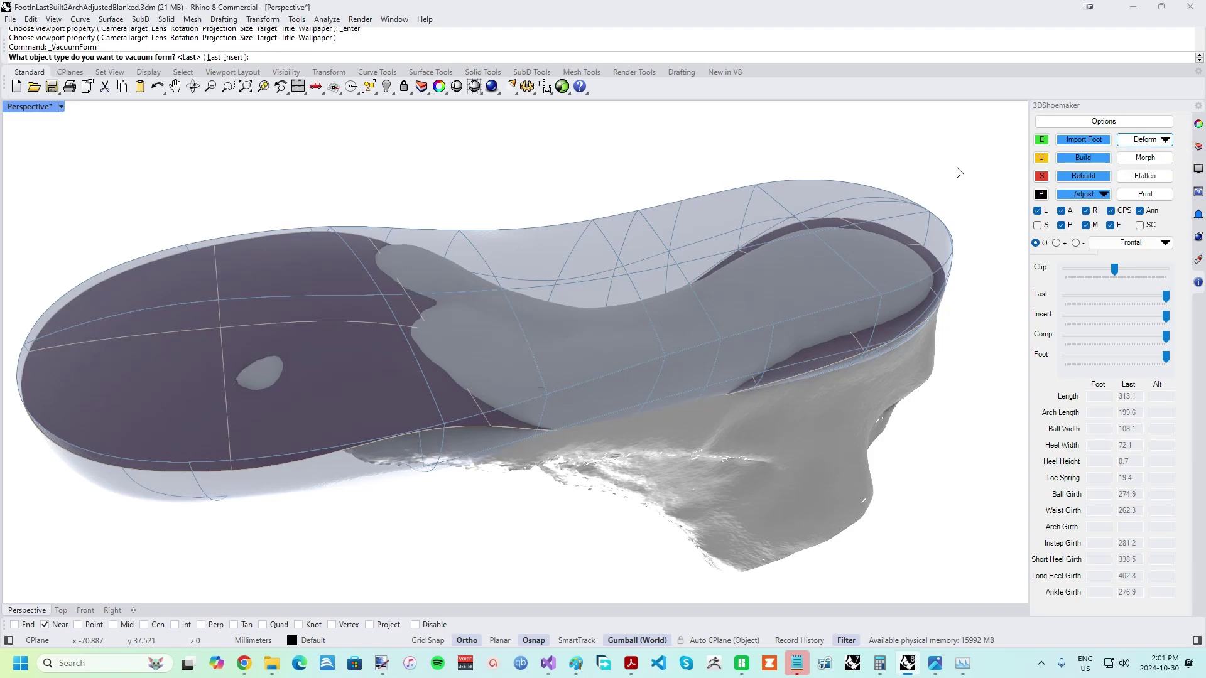
click(233, 57)
click(235, 57)
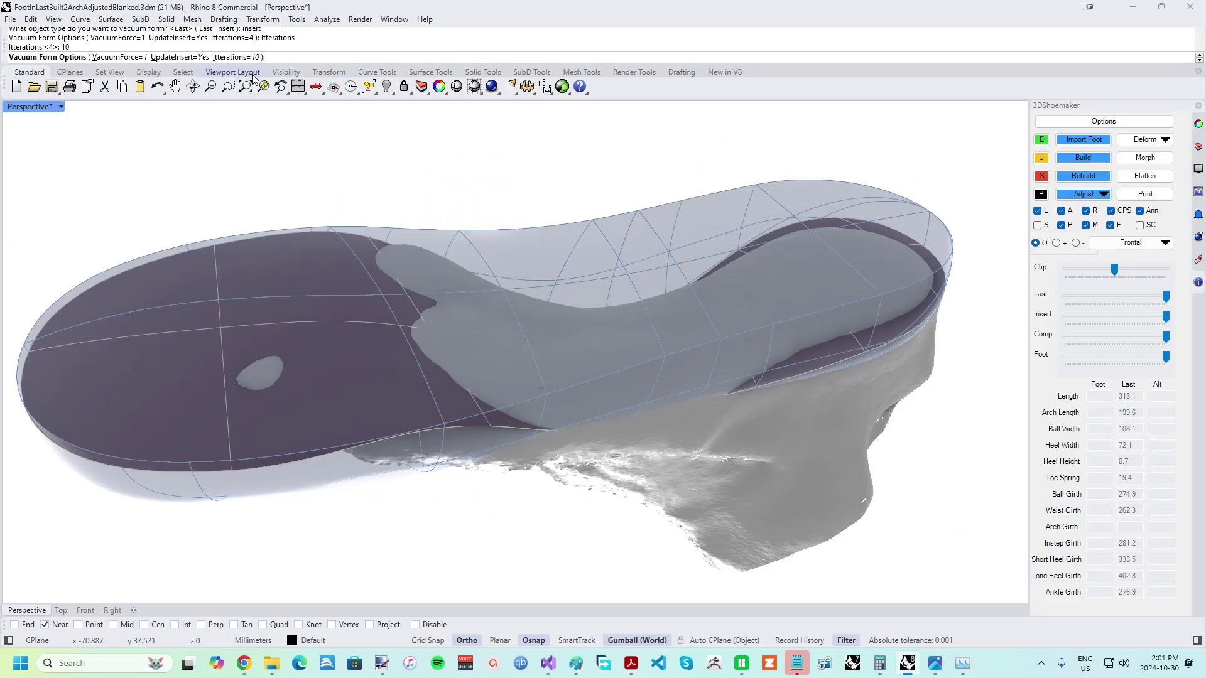
text(i)
key(Return)
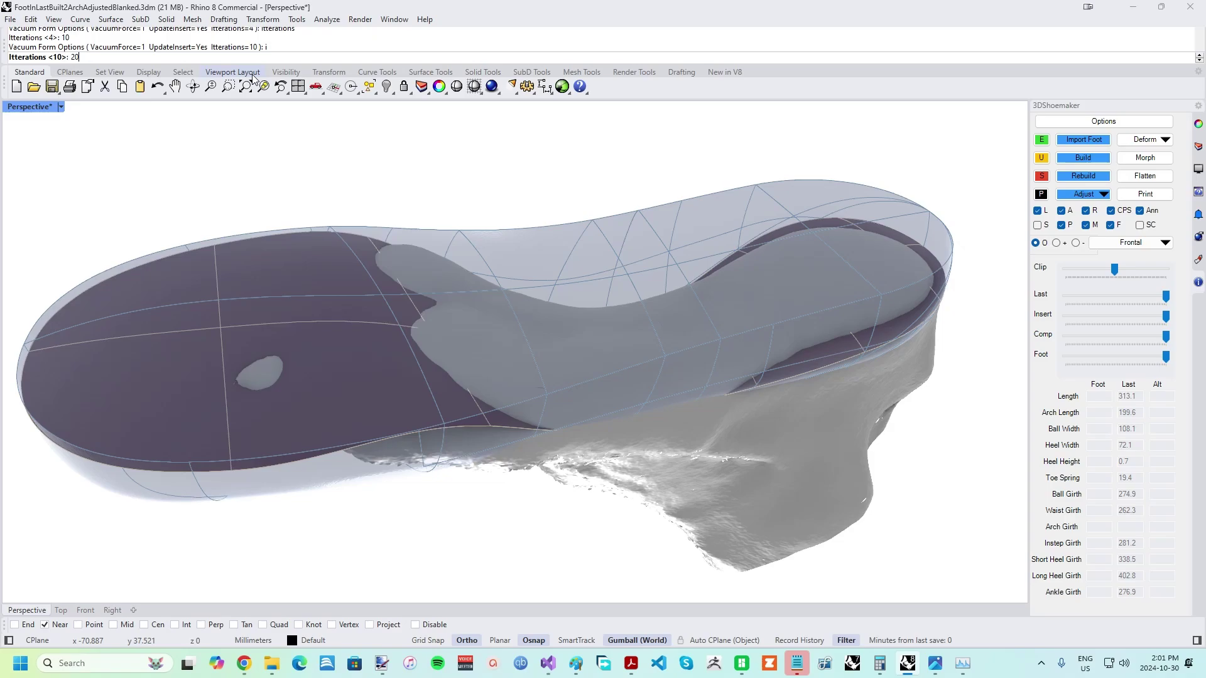
key(Return)
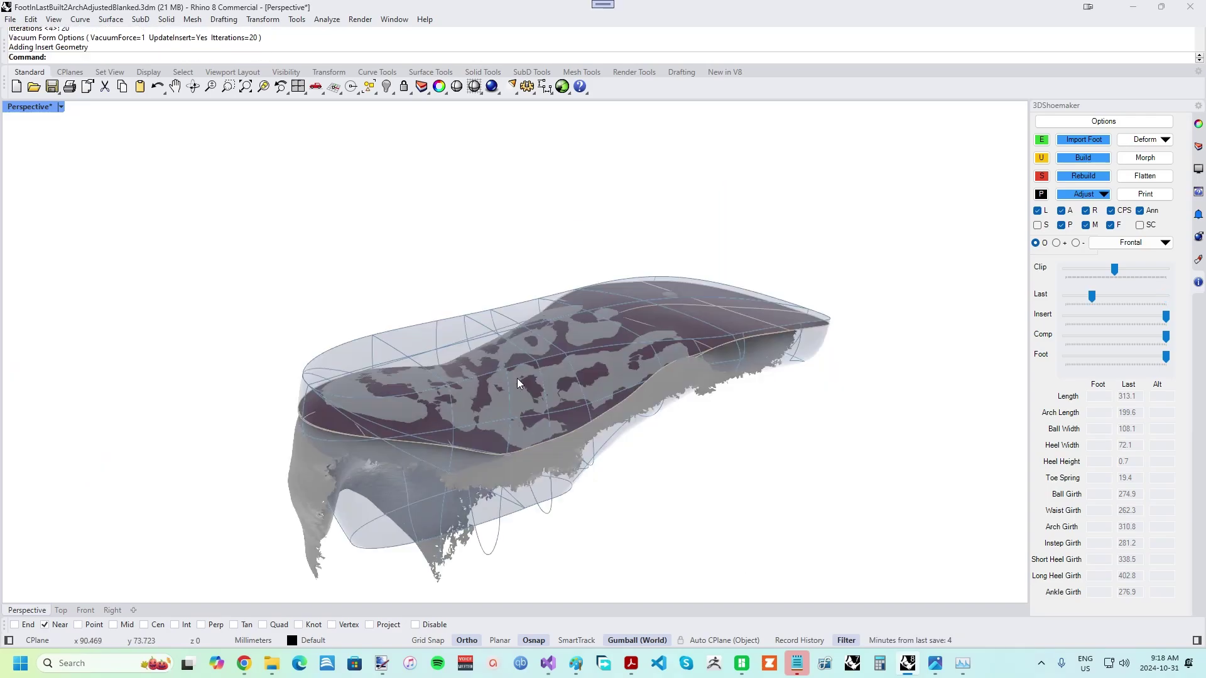
Orbit the Perspective view around the vacuum-formed insert over the foot scan.
right_drag(518, 378, 547, 358)
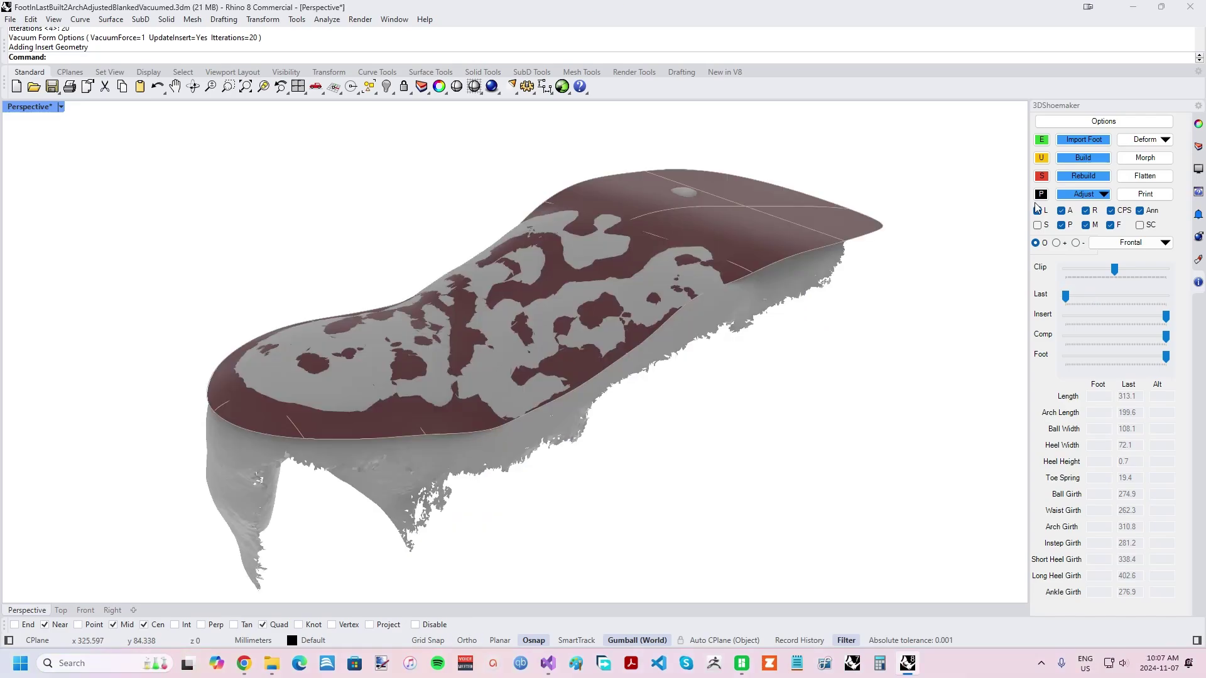
Lower the orthotic arch height by -20 percent, answering No to keeping it parametric.
click(1096, 194)
click(1069, 224)
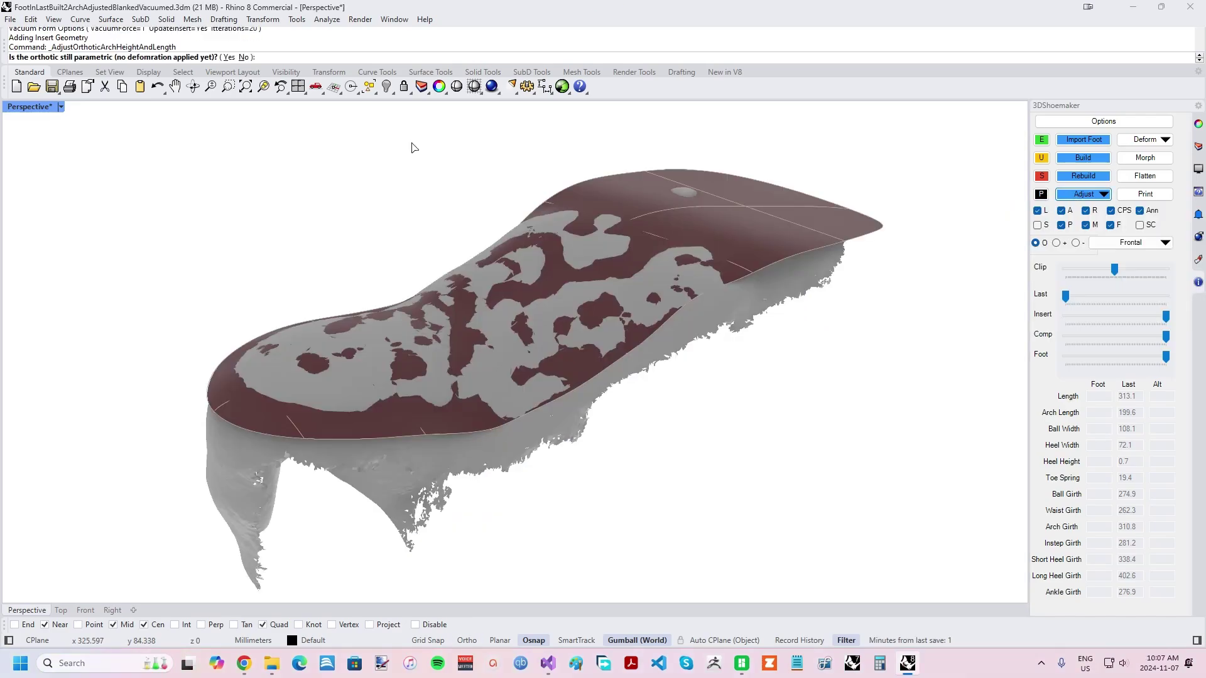
click(244, 58)
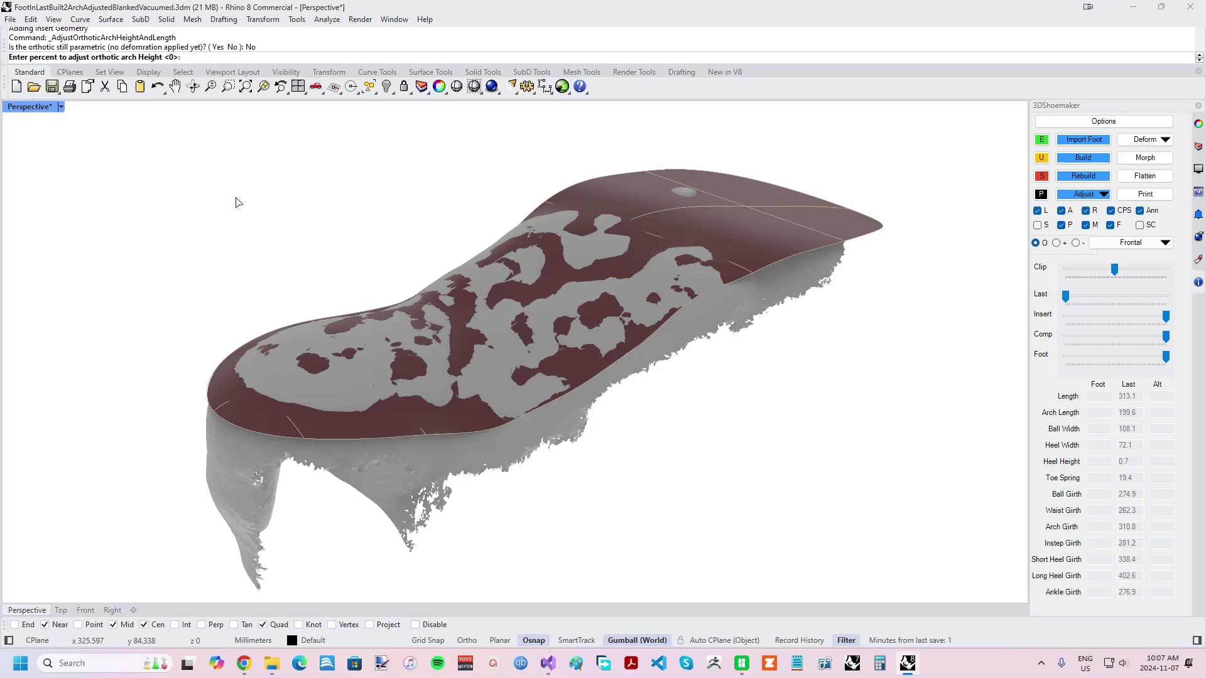
text(-20)
key(Return)
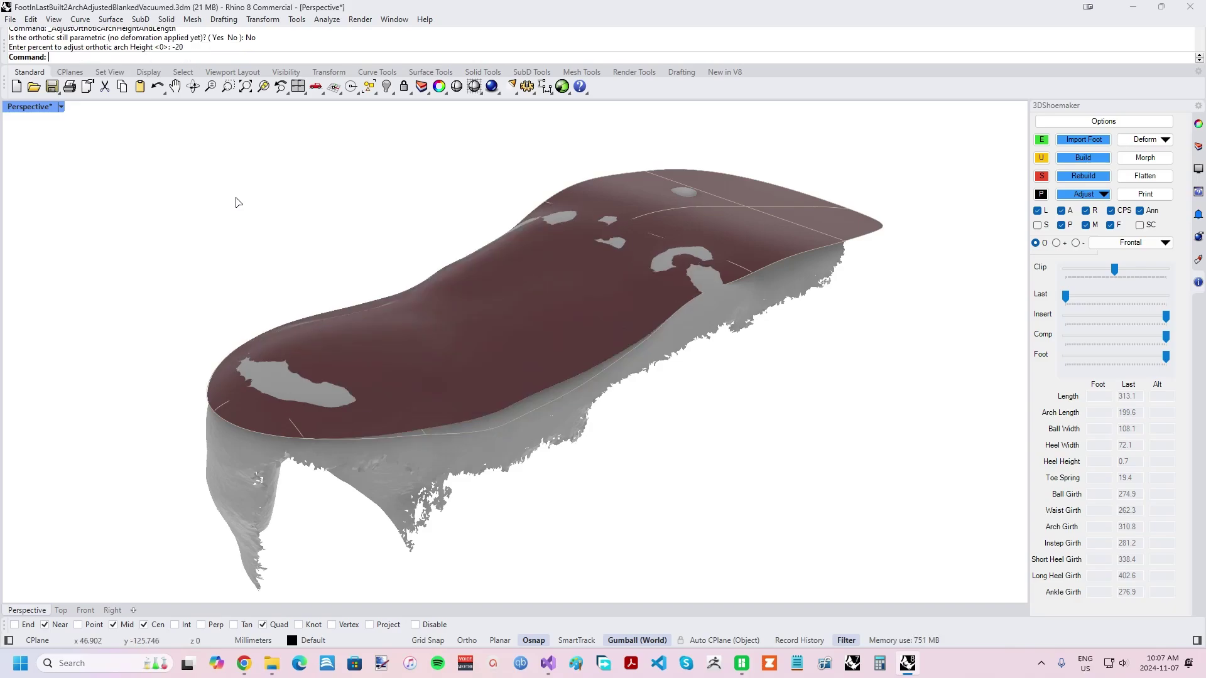
right_drag(290, 266, 498, 329)
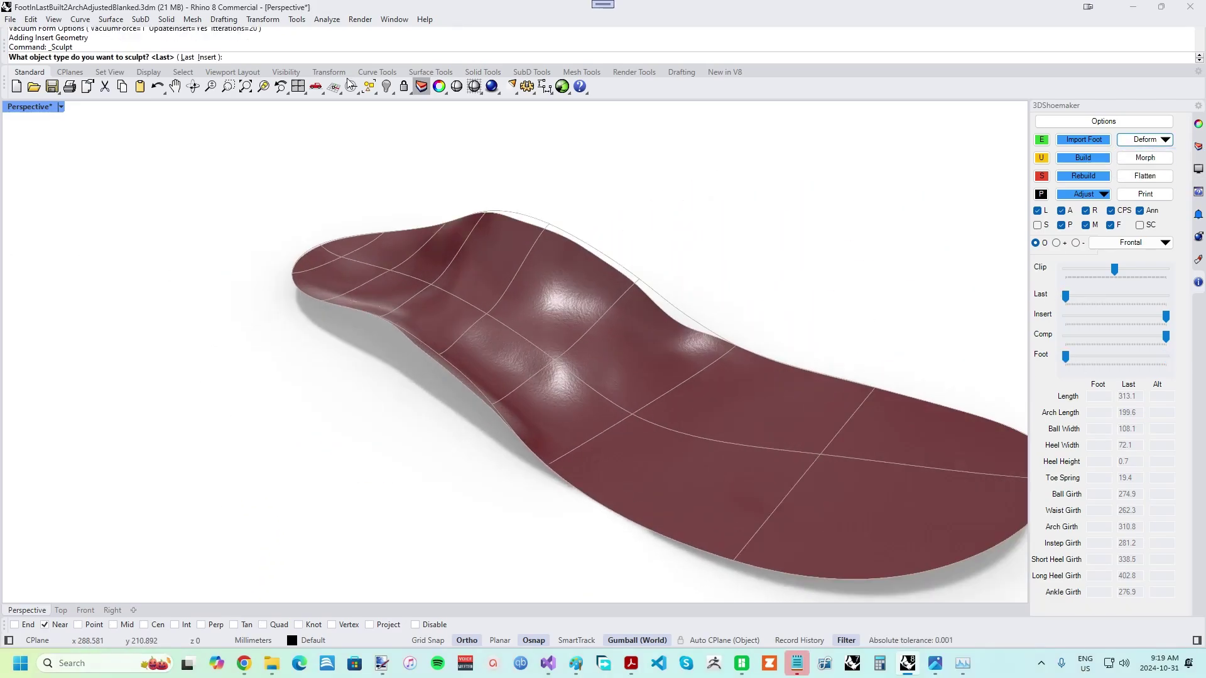
Sculpt the insert with SmoothingMode on and EdgesConstrained off, smoothing three spots on its surface.
click(208, 57)
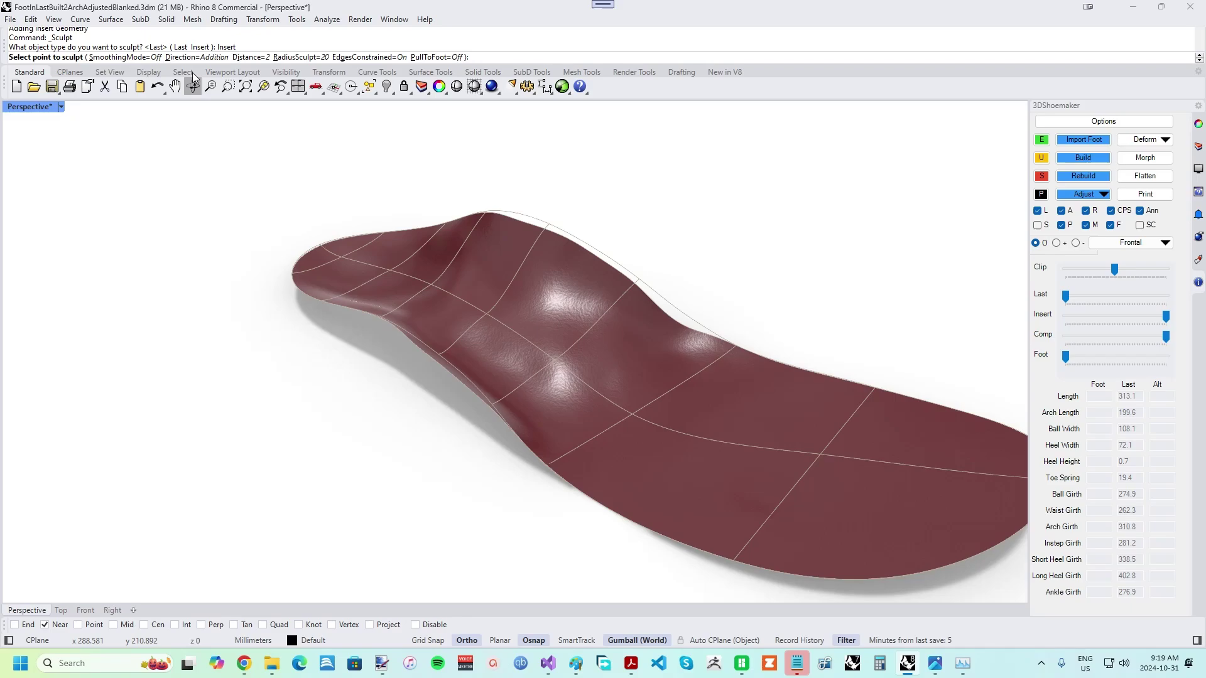
click(122, 57)
click(264, 57)
click(422, 230)
click(522, 256)
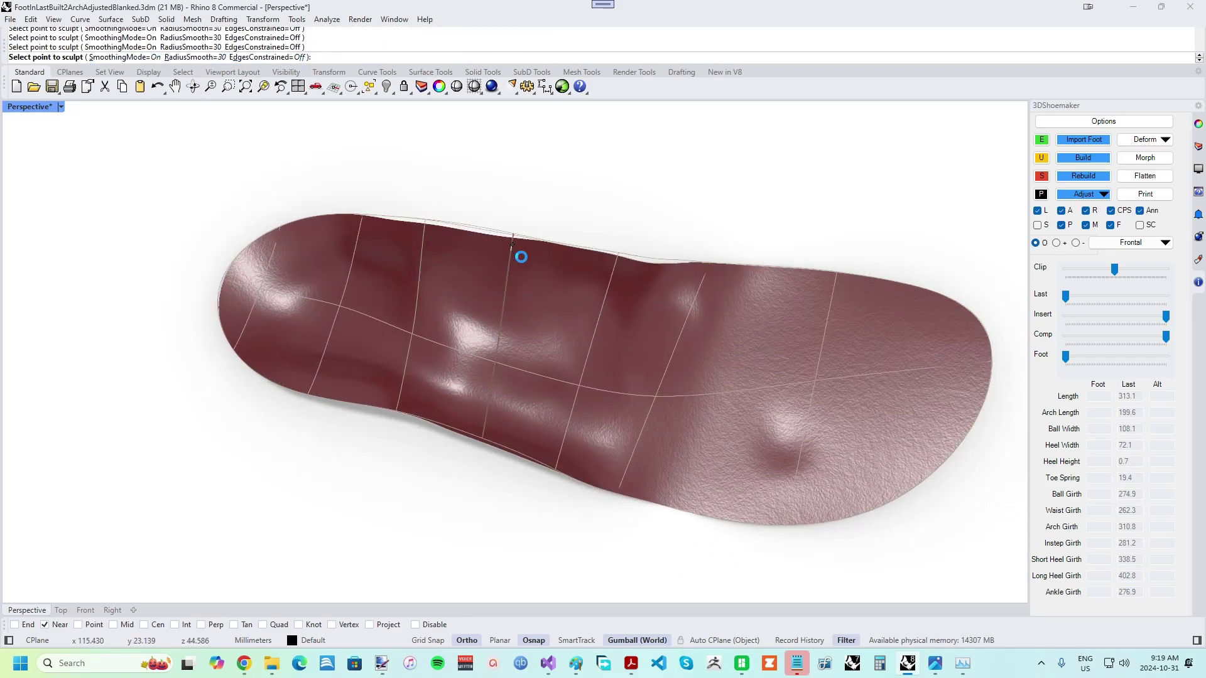
click(478, 324)
mouse_move(423, 329)
right_down()
mouse_move(530, 258)
mouse_move(637, 300)
mouse_move(452, 251)
mouse_move(665, 322)
mouse_move(492, 267)
mouse_move(574, 251)
right_up()
Finish sculpting and accept updating the insert geometry from the sculpt.
right_click(598, 250)
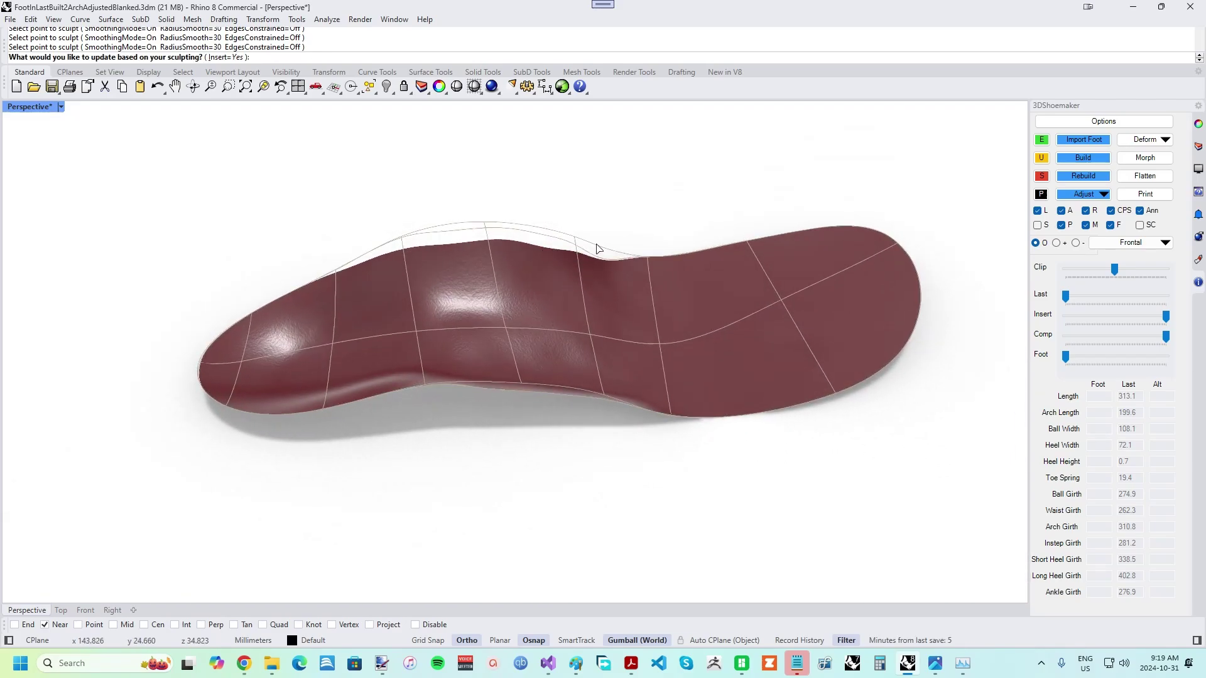
right_click(326, 172)
right_drag(326, 171, 698, 208)
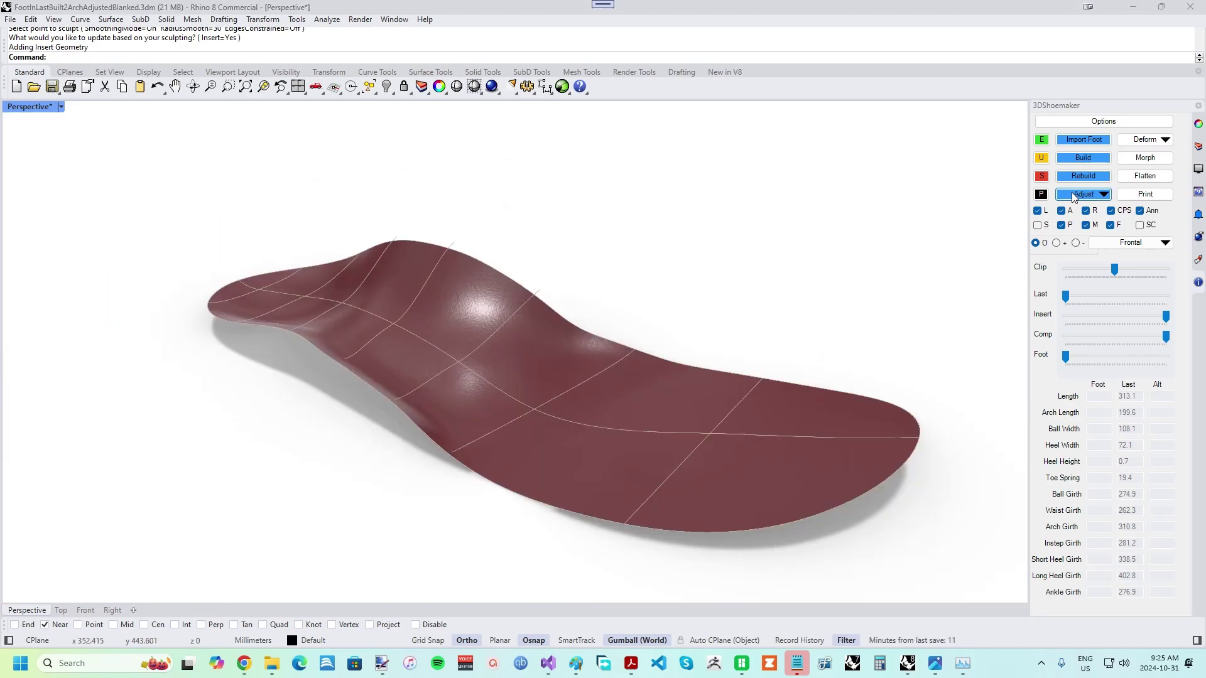
click(1093, 194)
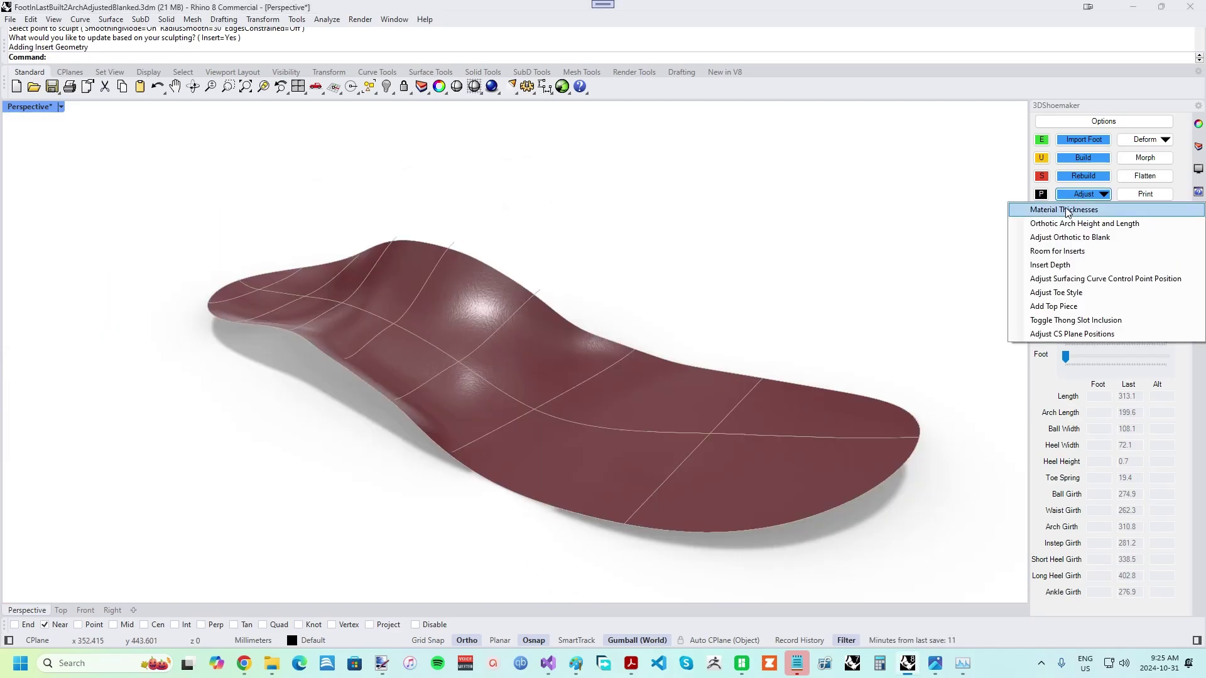
click(1055, 211)
drag(360, 82, 446, 170)
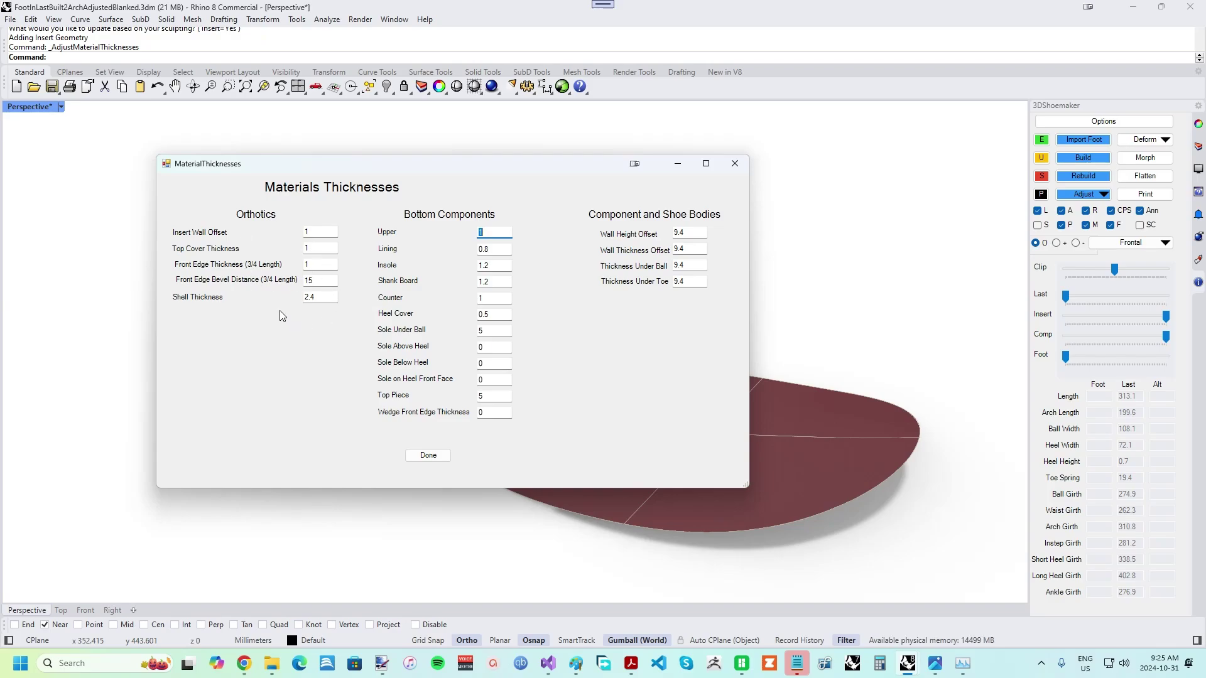
click(323, 247)
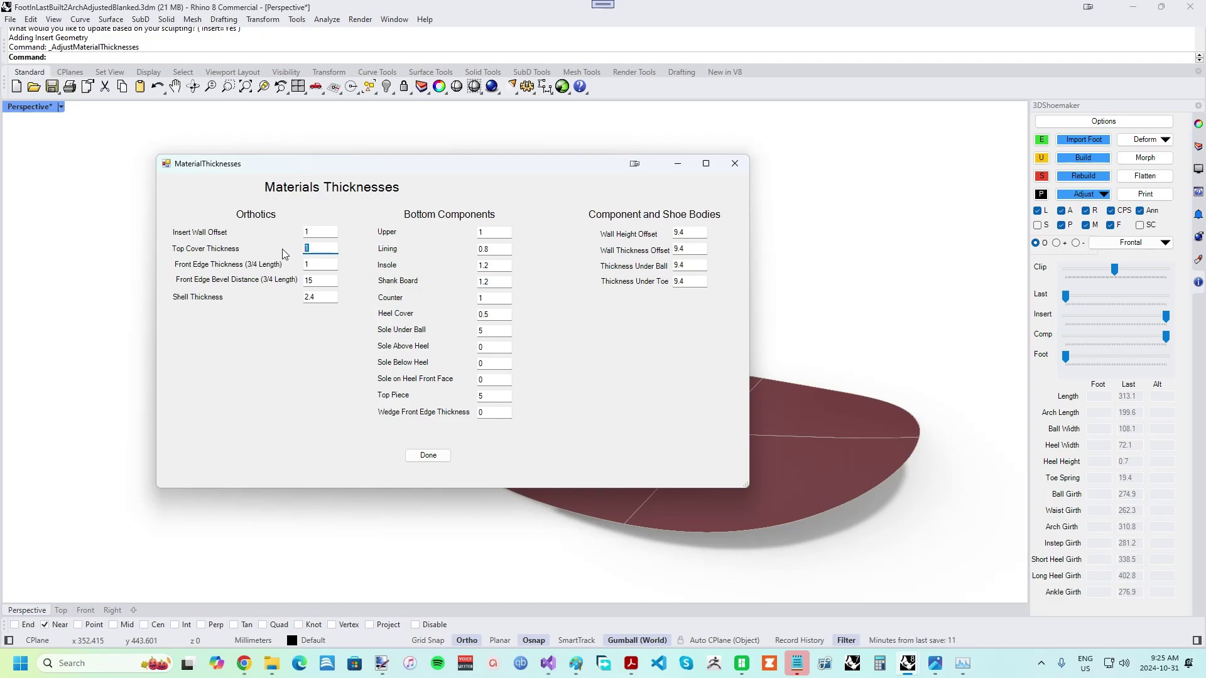
Rebuild the insert as a Full Length solid body without an insert top surface.
click(428, 455)
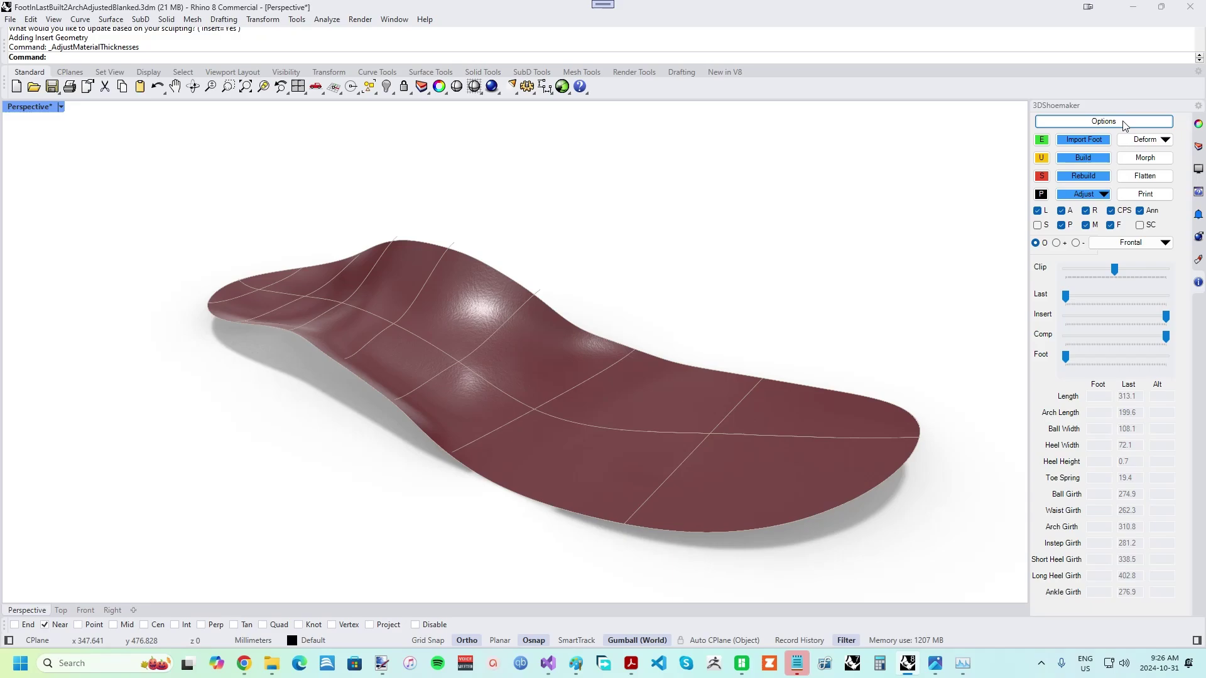
click(1104, 121)
click(181, 141)
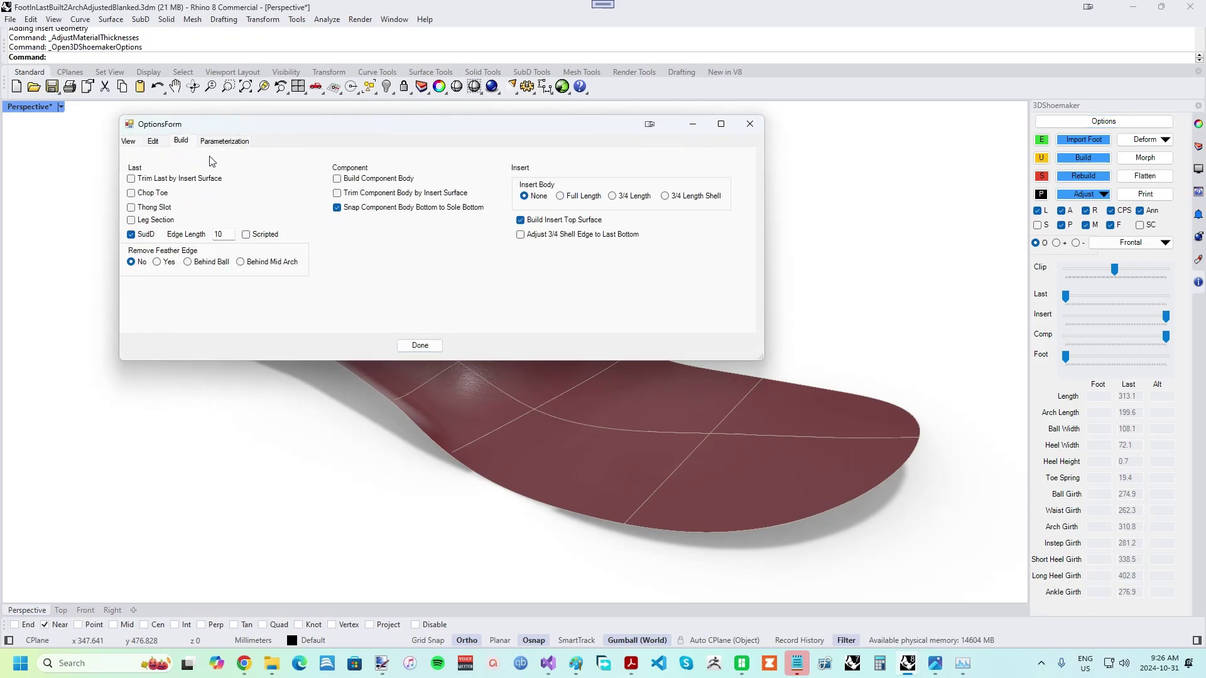
click(561, 196)
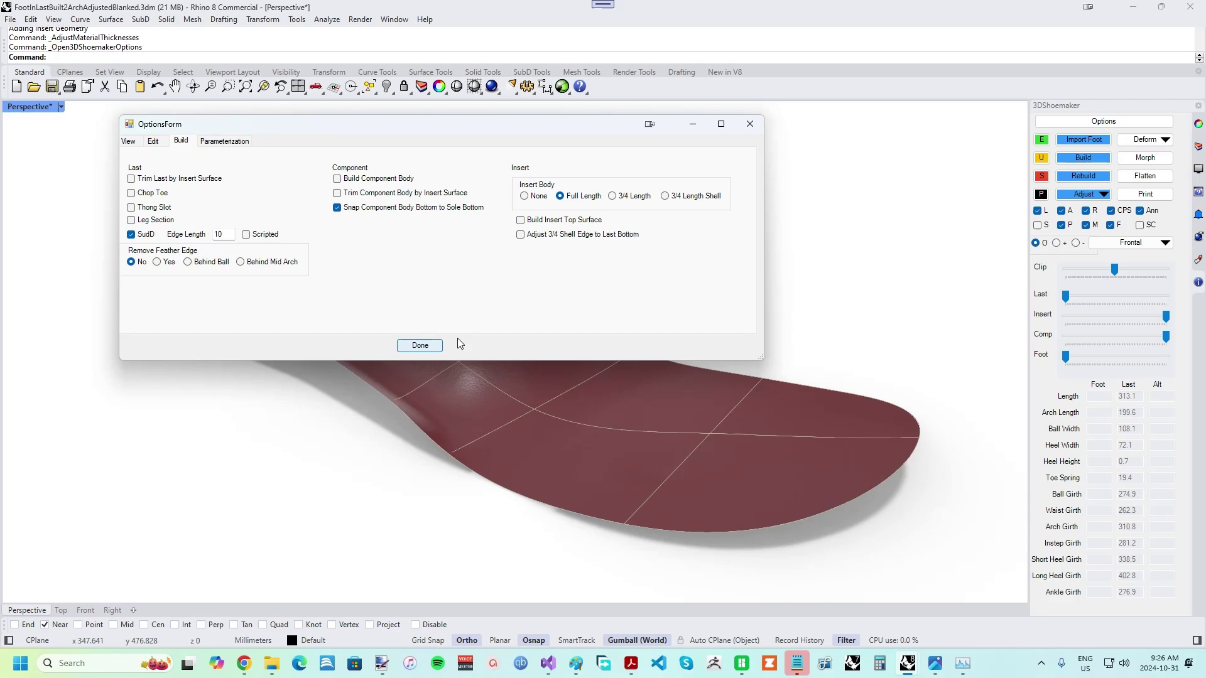
click(428, 345)
right_drag(421, 312, 238, 318)
right_drag(942, 220, 656, 240)
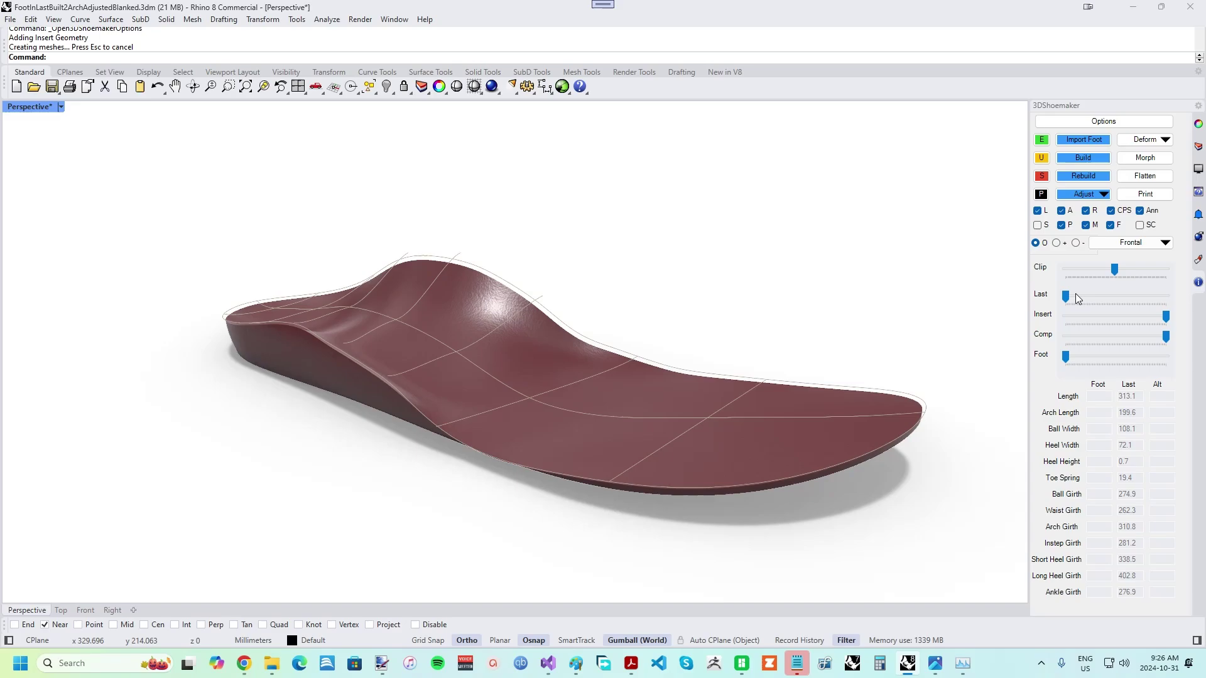
drag(1068, 297, 1103, 299)
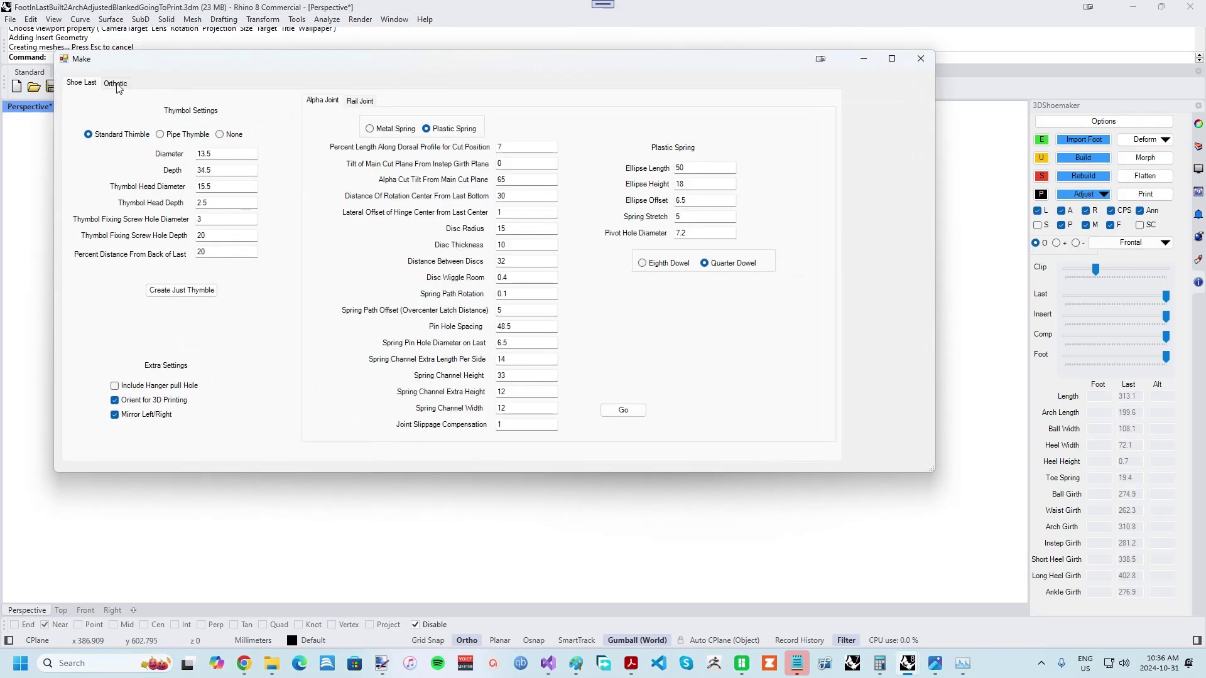
Generate tilted orthotic print supports with Flatten Toe set to No.
click(115, 83)
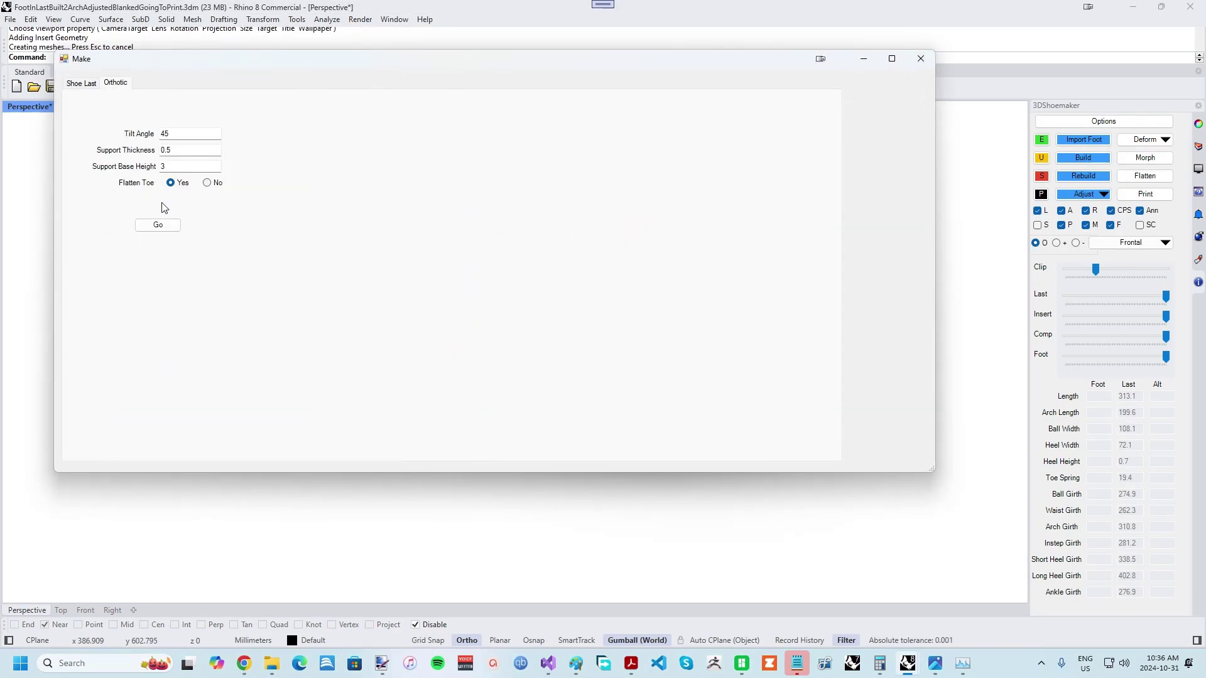
click(207, 183)
click(158, 224)
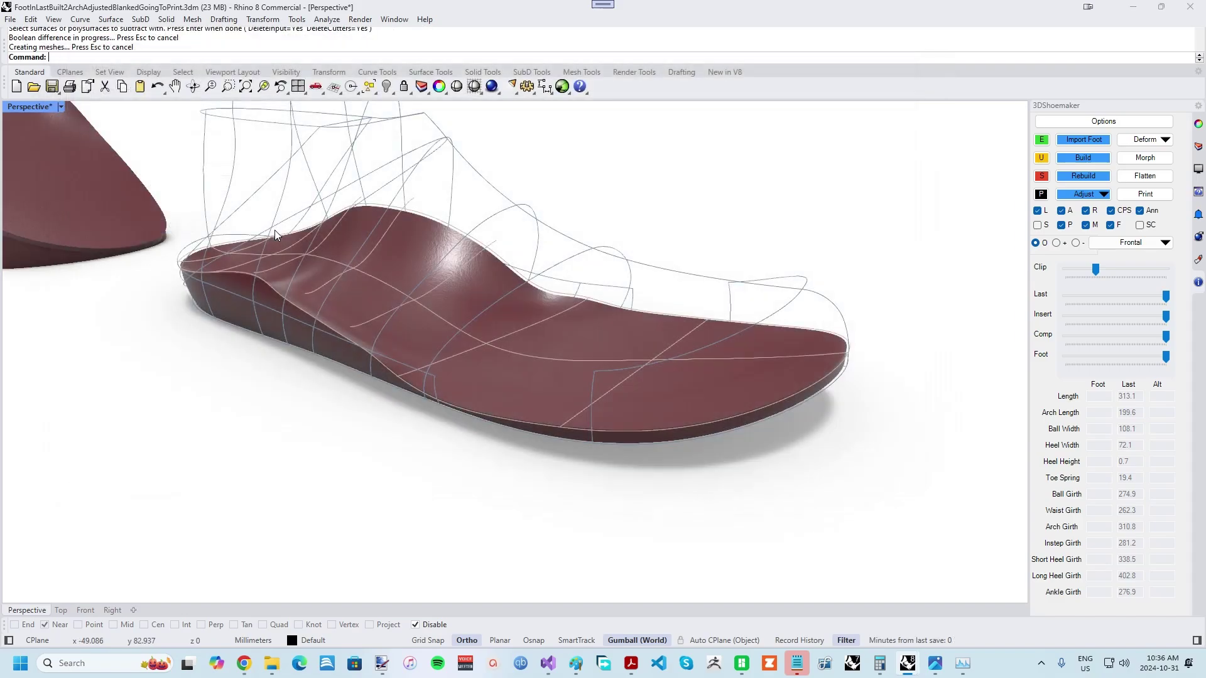
right_drag(274, 230, 403, 402)
Select both insole pieces, invert the selection with In, and hide everything else.
drag(400, 484, 341, 375)
text(Inv)
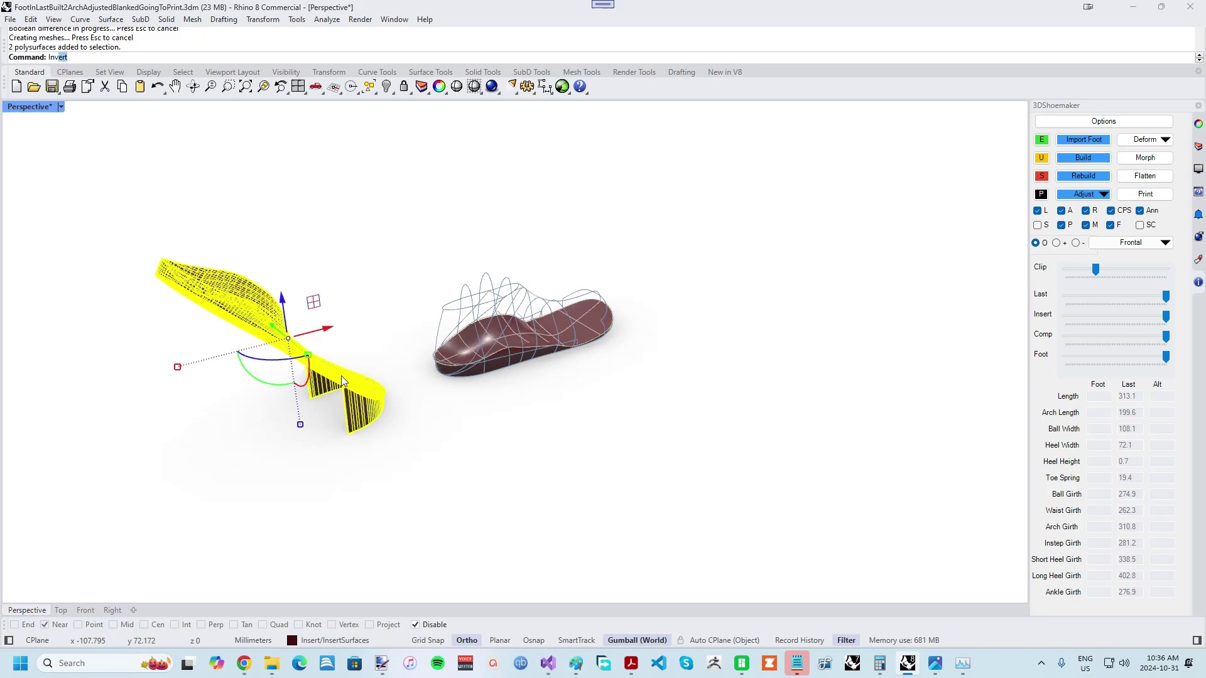
key(Return)
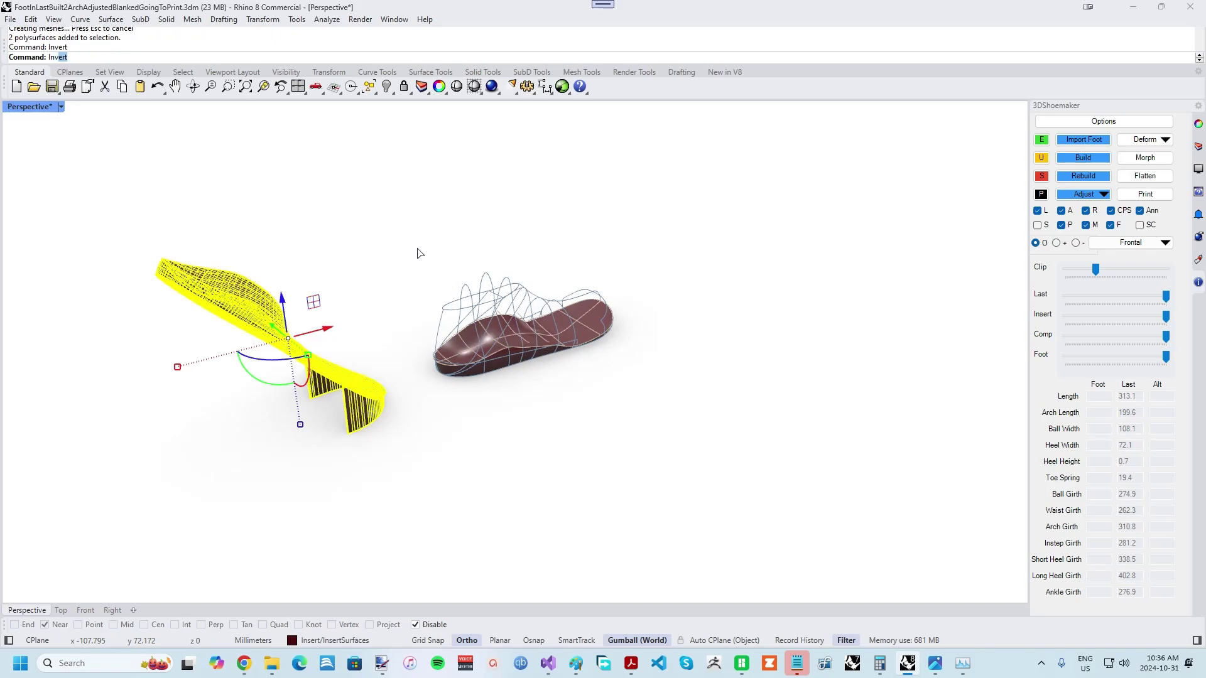
key(ctrl+h)
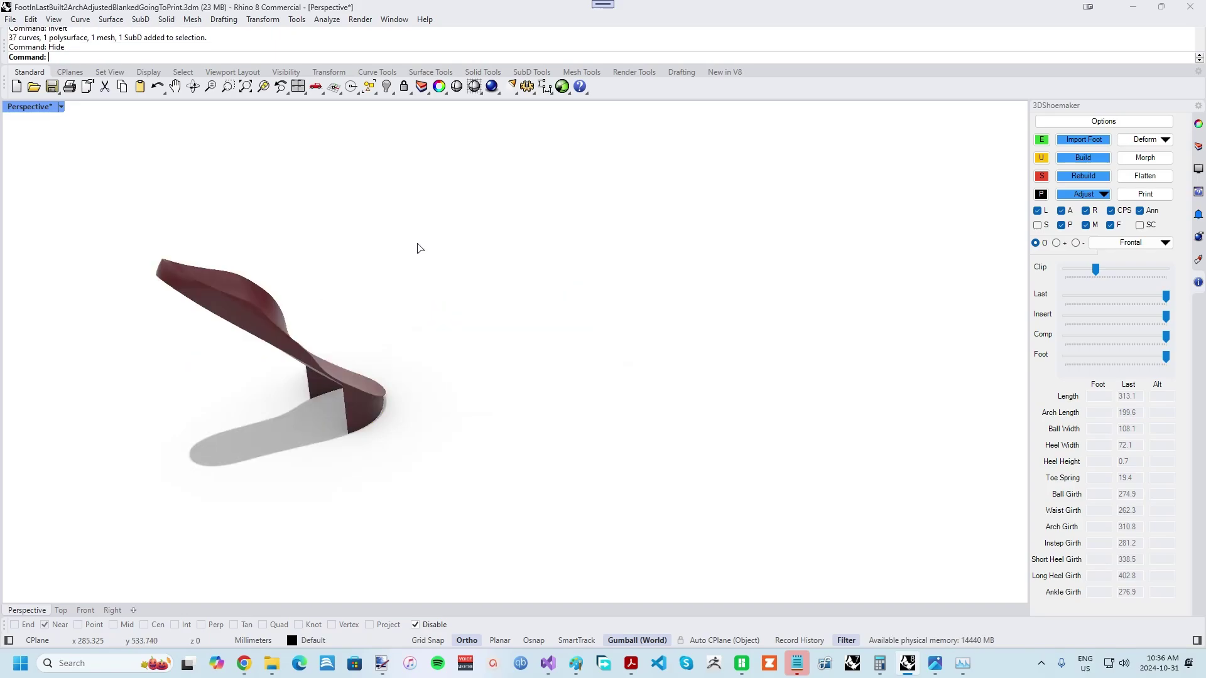
click(247, 86)
right_drag(350, 226, 17, 299)
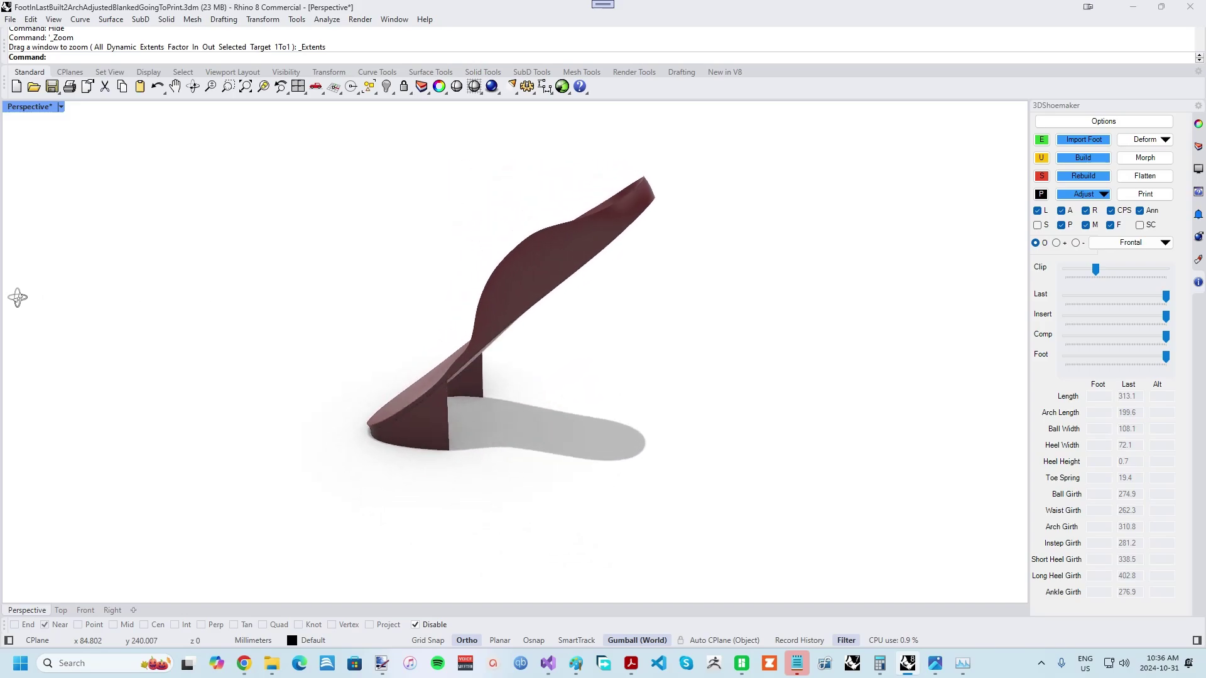
right_drag(249, 338, 890, 341)
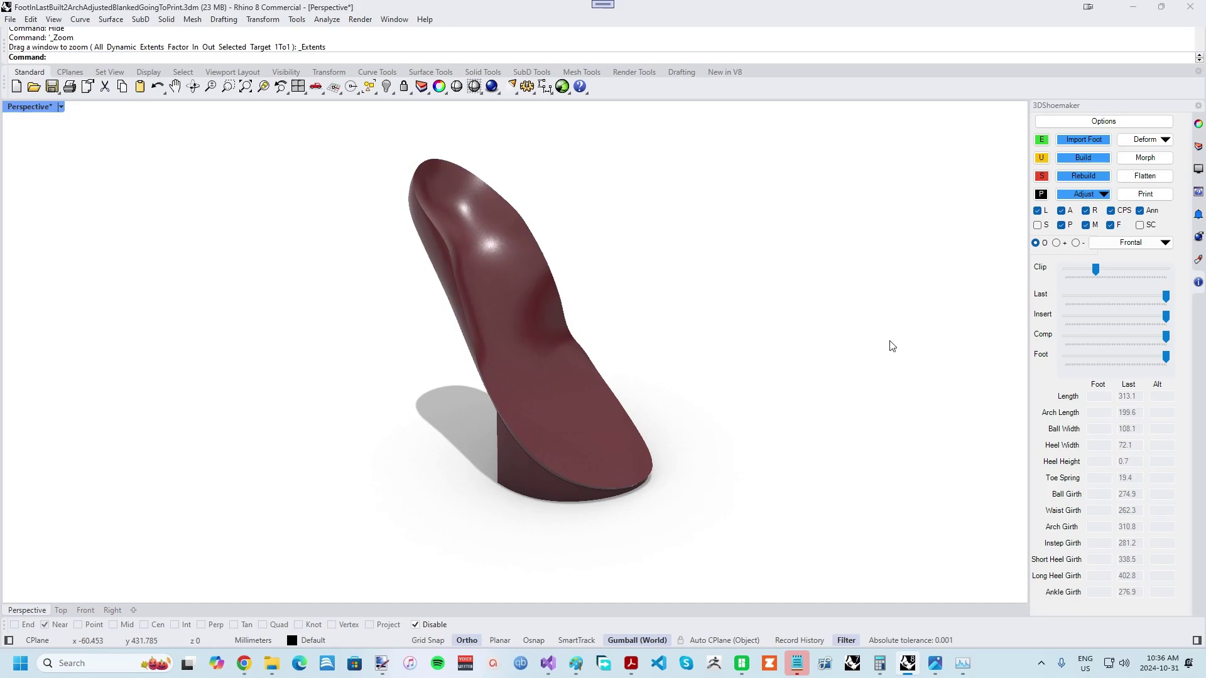